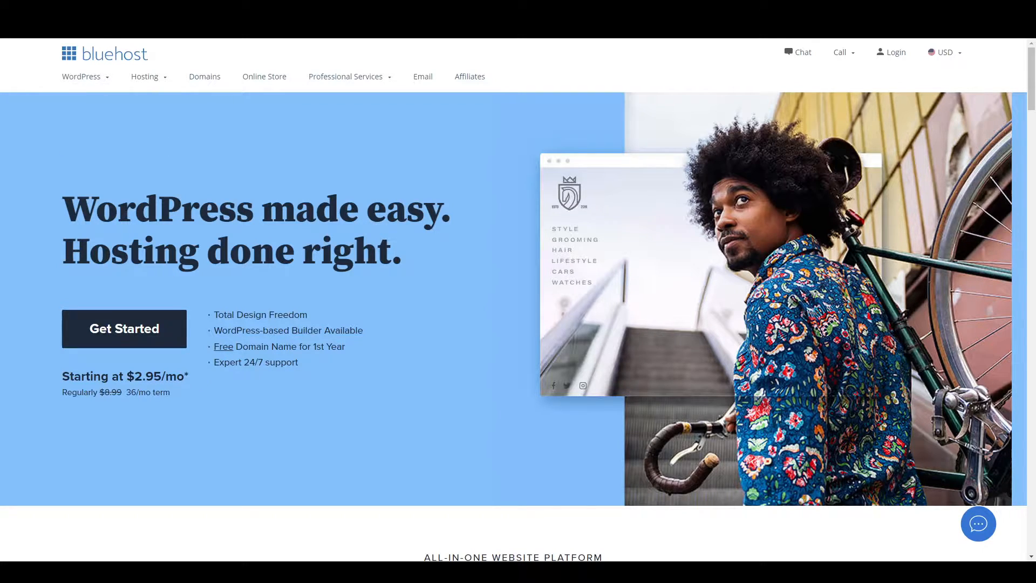
Open the shared hosting plans and select the Basic plan.
mouse_move(105, 76)
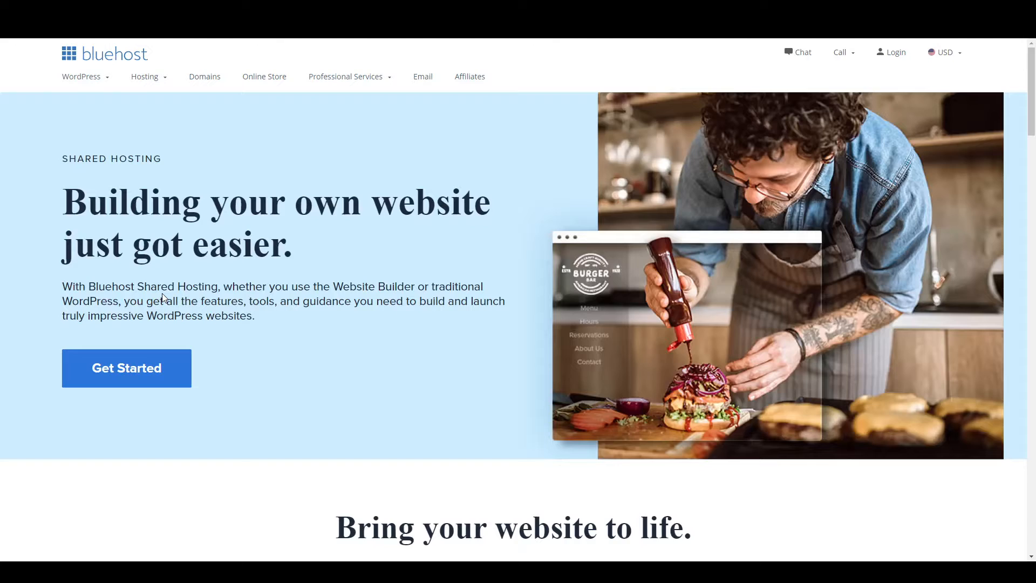
scroll(162, 293, down, 8)
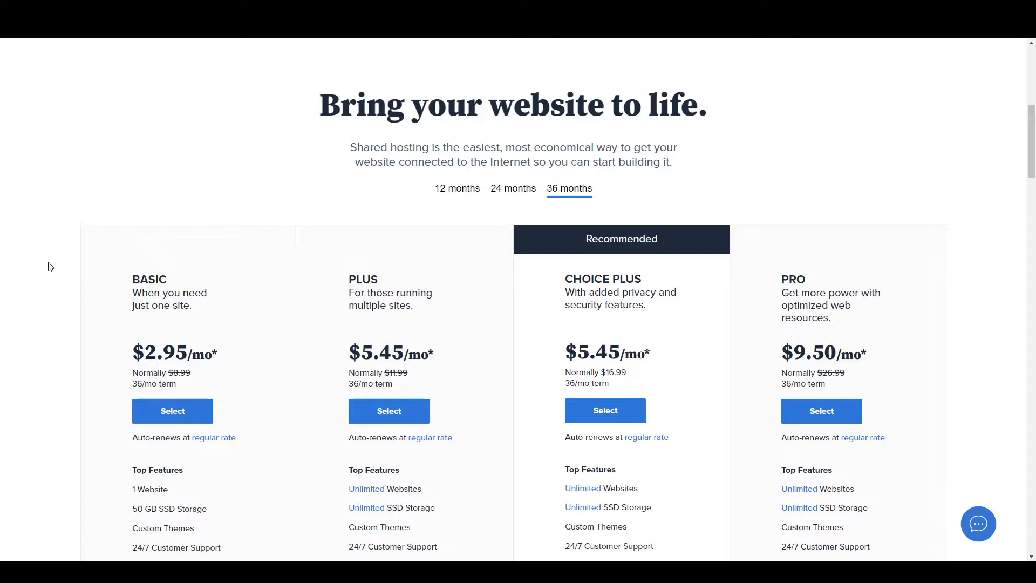
scroll(50, 267, down, 2)
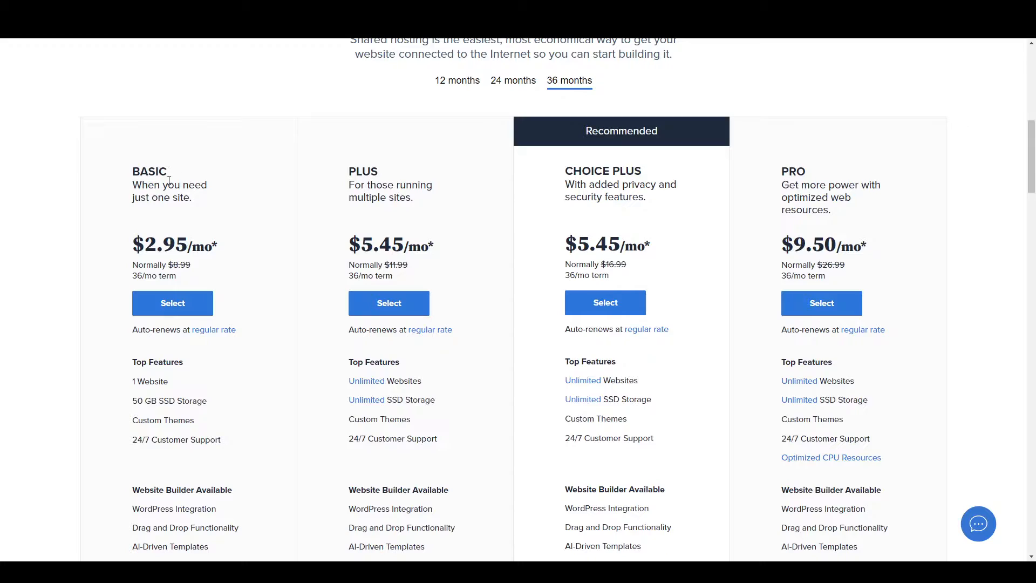
click(192, 313)
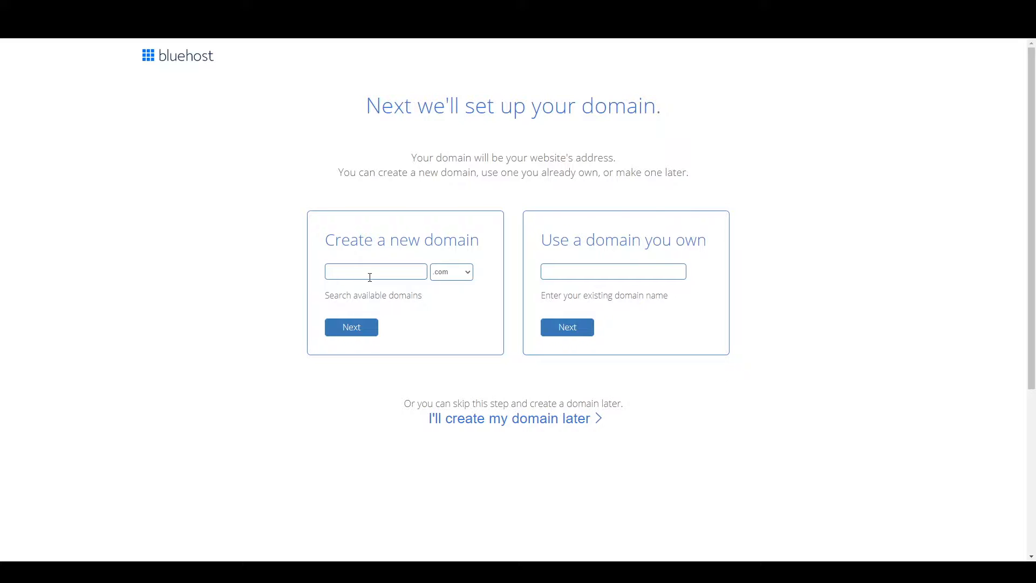
Search for the new domain howtowifi.com and pick howtowifi.net from the alternate suggestions.
text(owtowit)
click(368, 330)
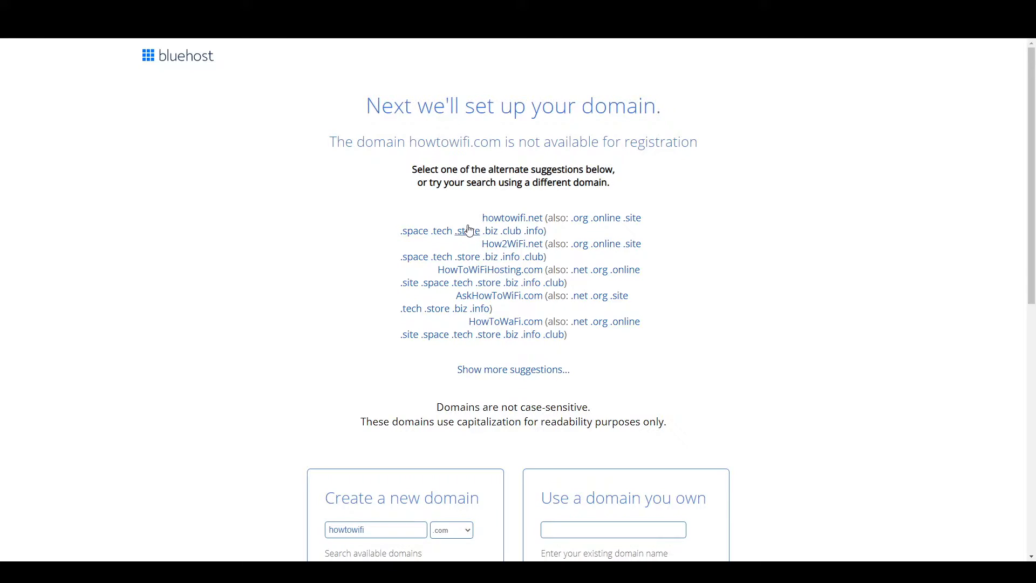
click(513, 220)
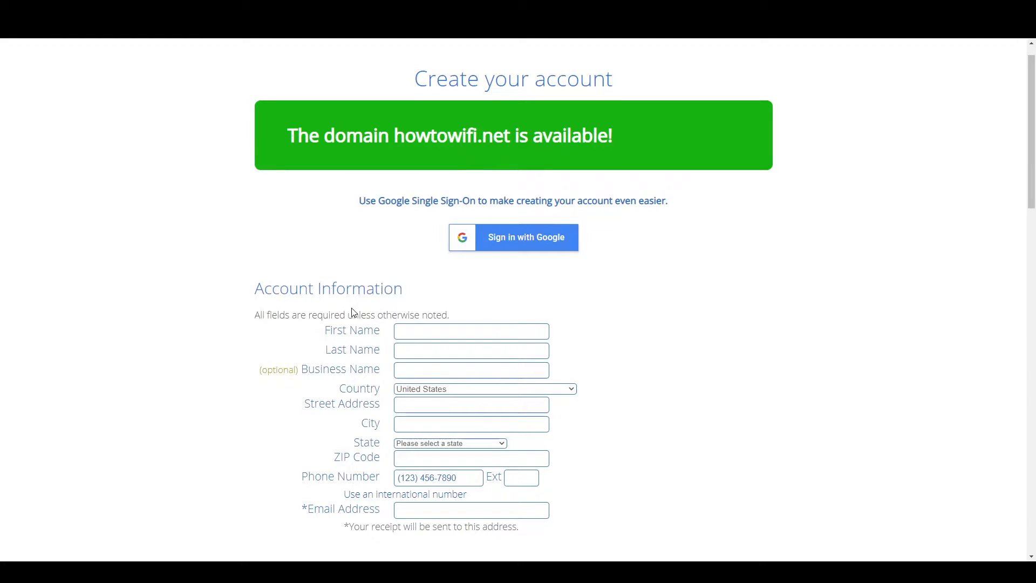
Review the required account information fields and the available terms for the account plan.
scroll(354, 310, down, 1)
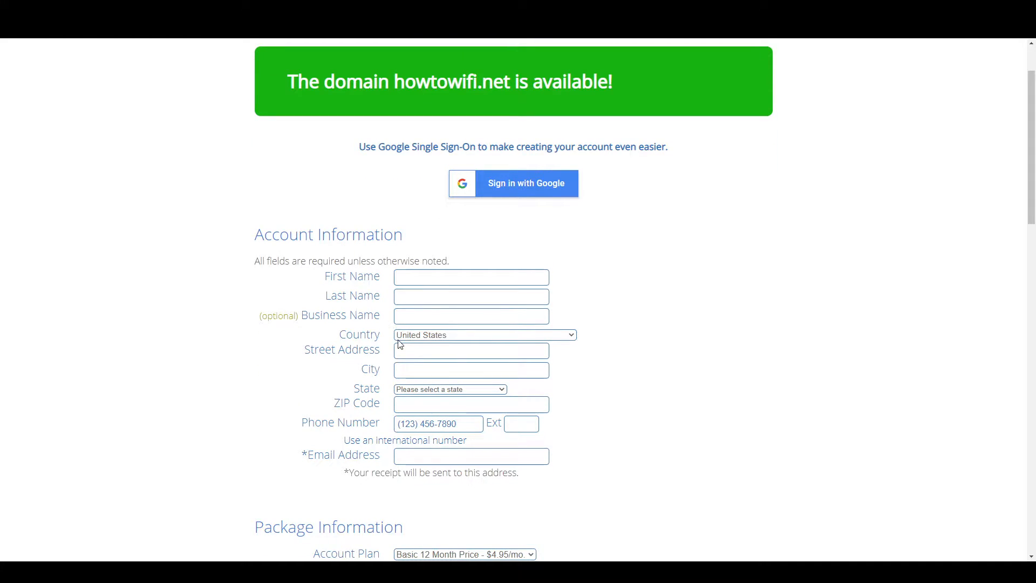
scroll(392, 356, down, 2)
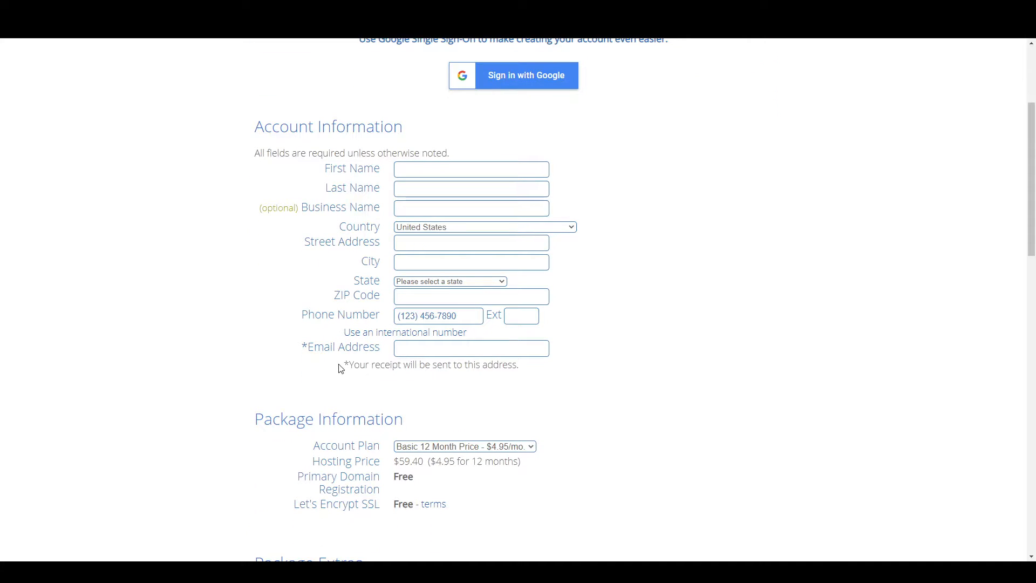
scroll(341, 368, down, 1)
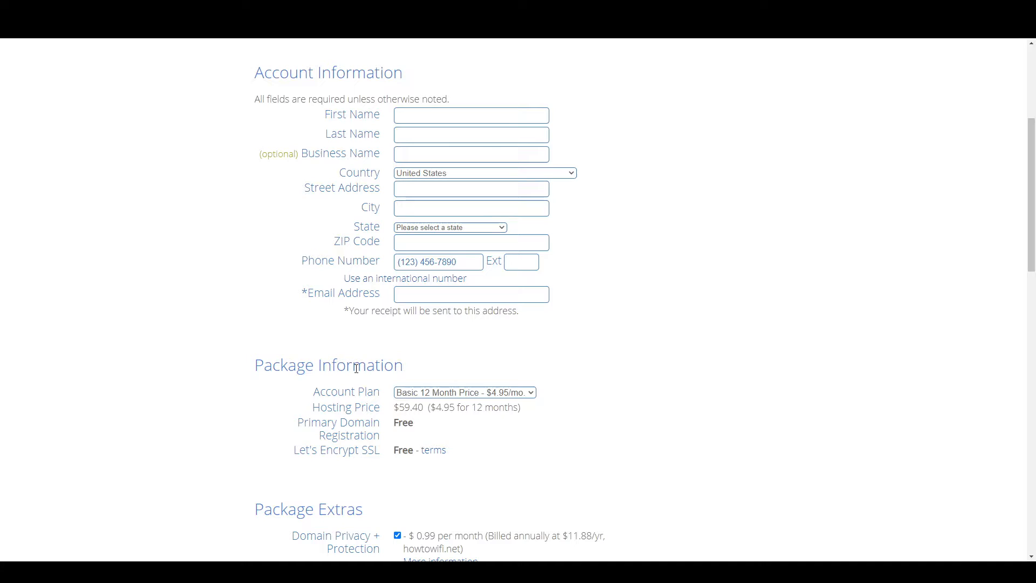
scroll(365, 368, down, 1)
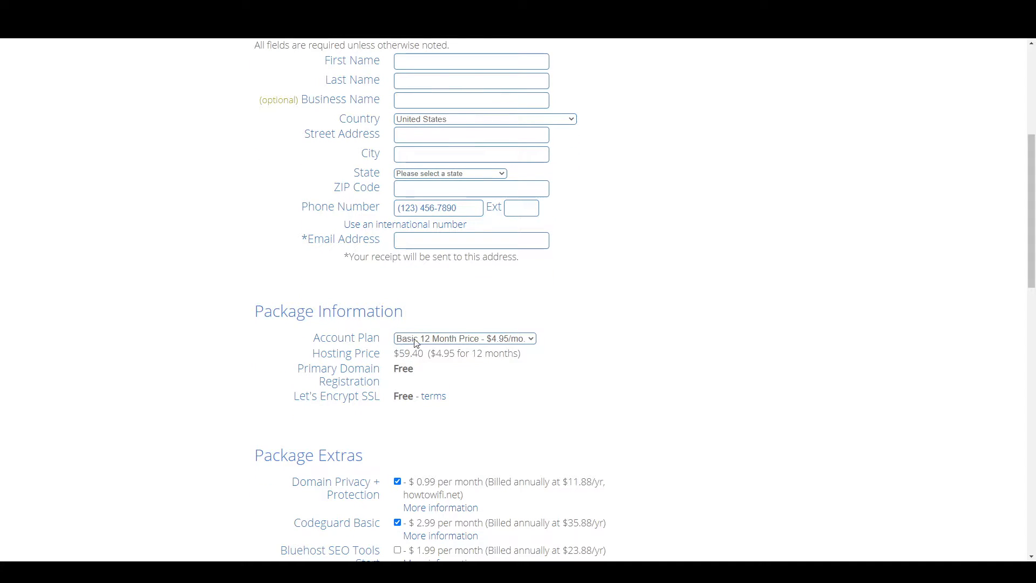
click(420, 371)
click(440, 349)
Check the primary domain registration cost in the package information and the chosen domain name in the account heading.
scroll(416, 370, down, 1)
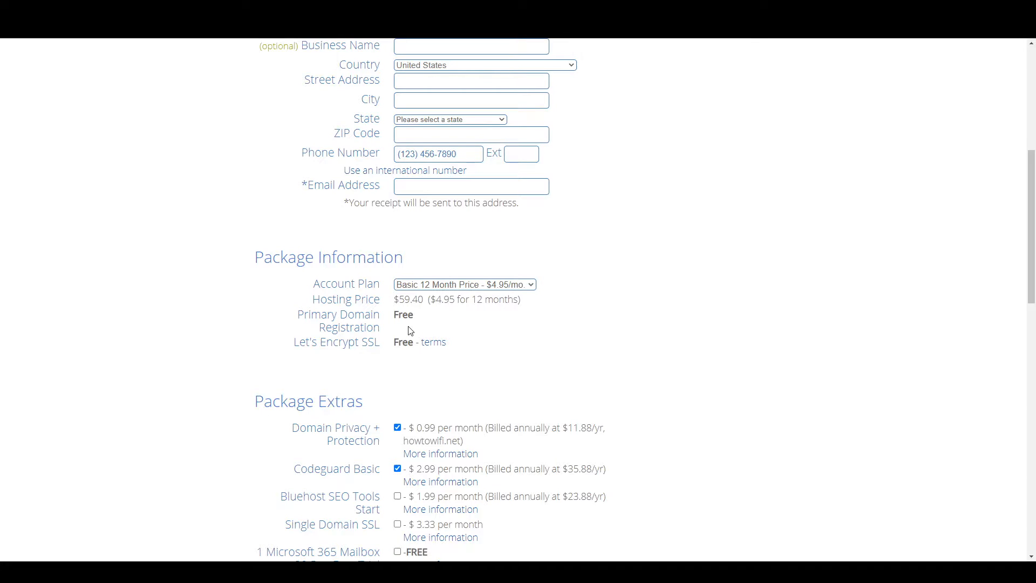
drag(387, 314, 415, 317)
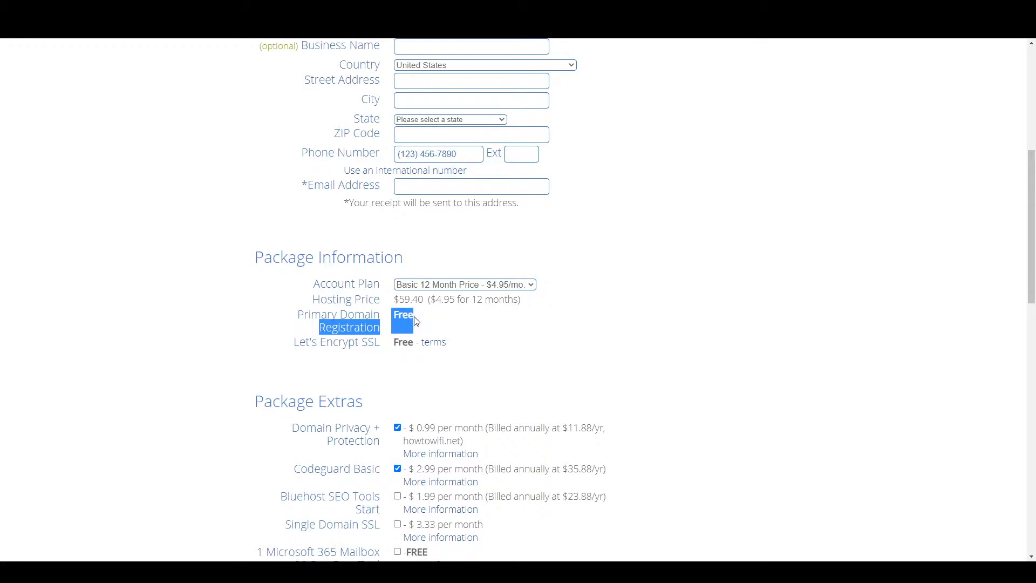
click(443, 317)
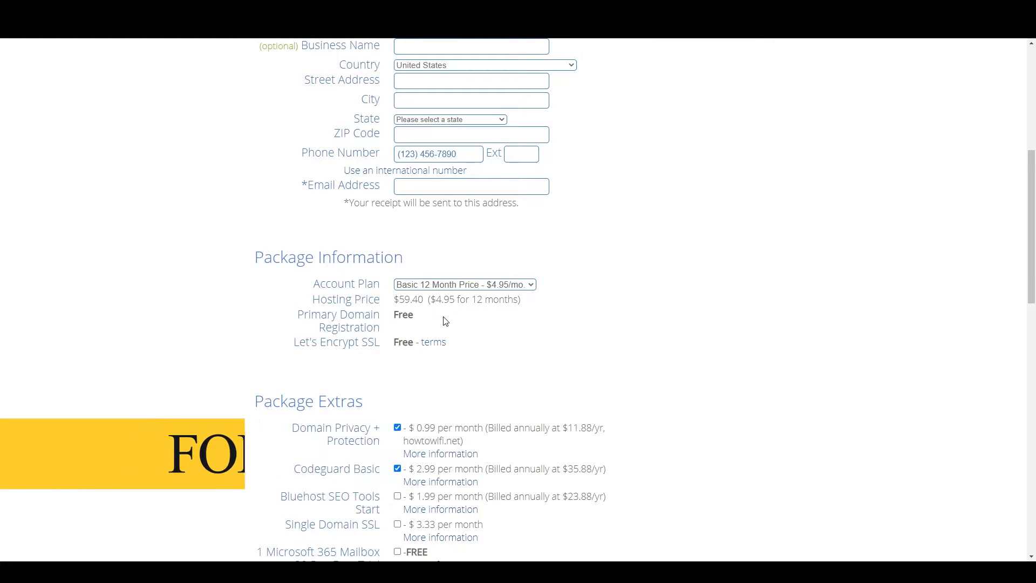
scroll(446, 321, up, 6)
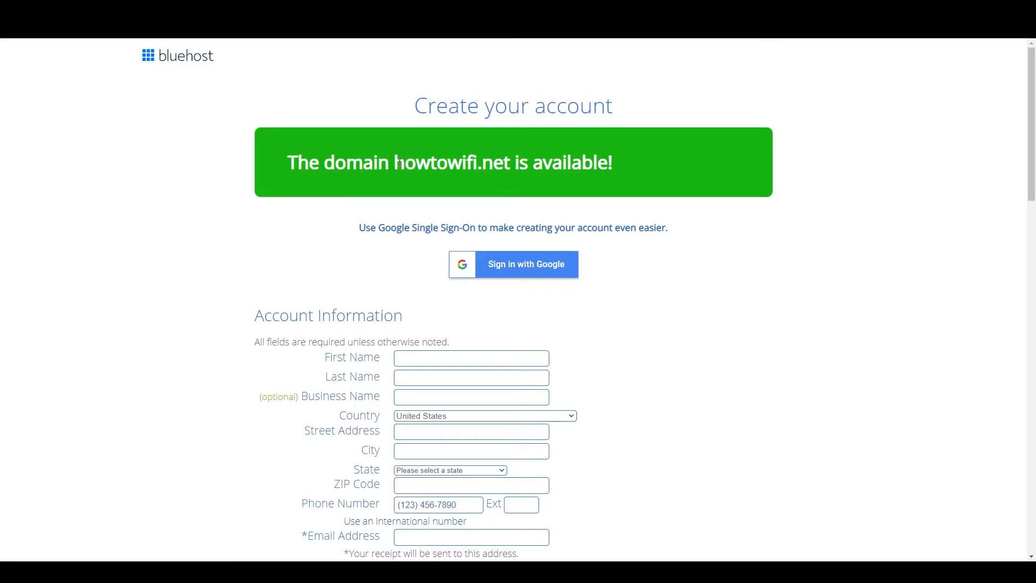
drag(399, 160, 509, 182)
click(510, 211)
scroll(446, 187, down, 9)
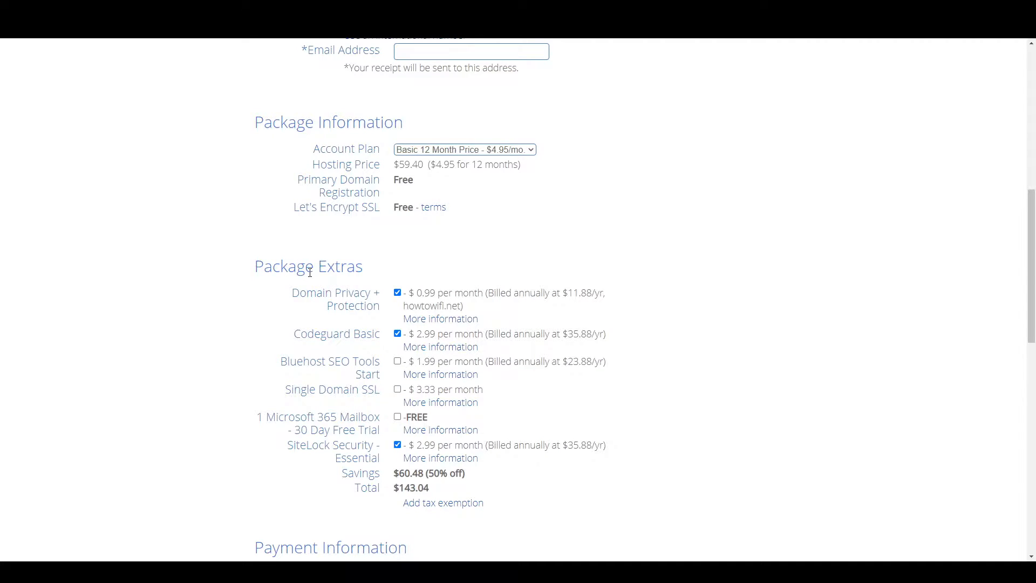
Remove the Codeguard Basic, SiteLock Security - Essential and Domain Privacy + Protection extras from the package.
scroll(319, 281, down, 1)
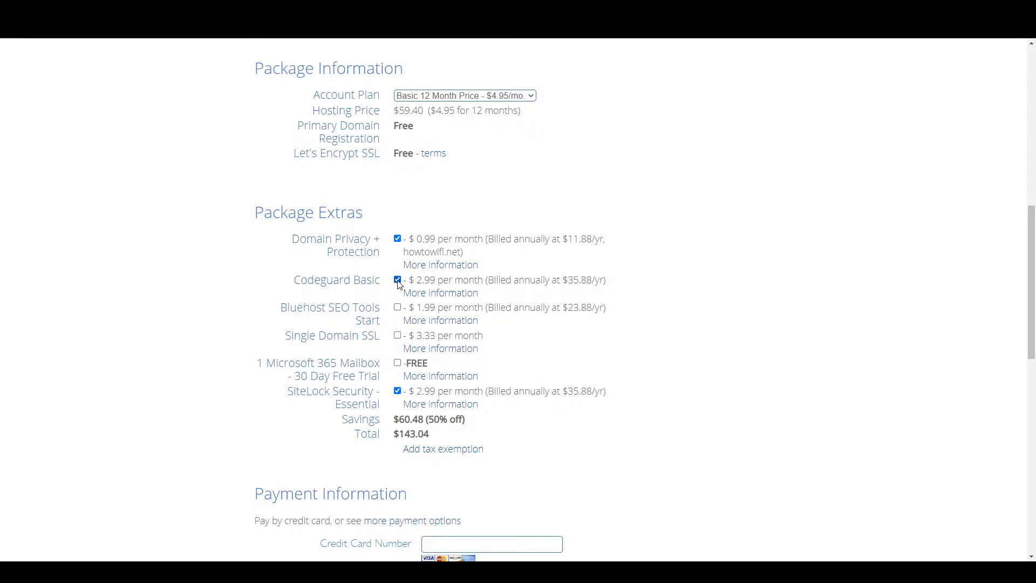
click(398, 280)
click(398, 392)
click(398, 239)
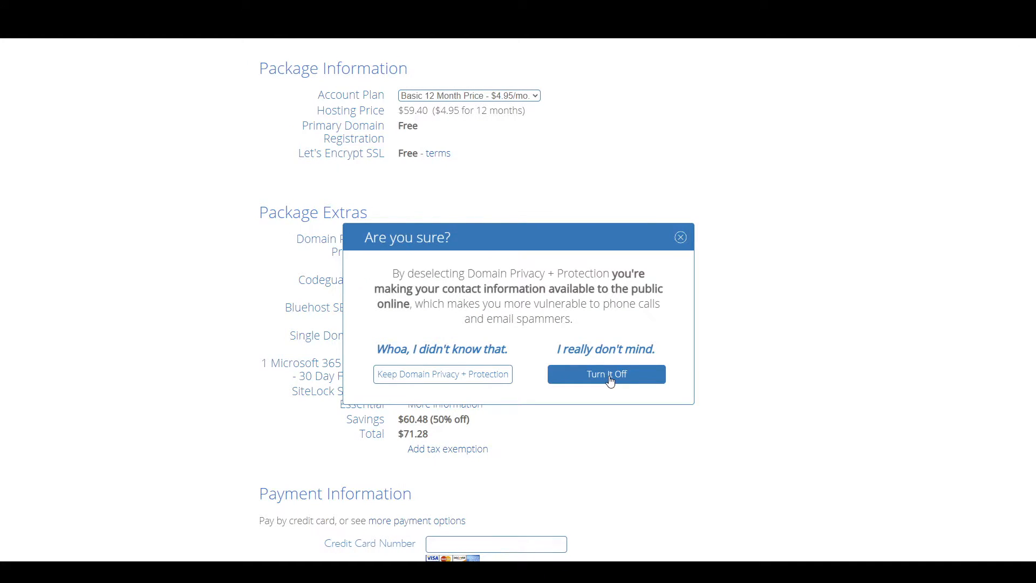
click(610, 380)
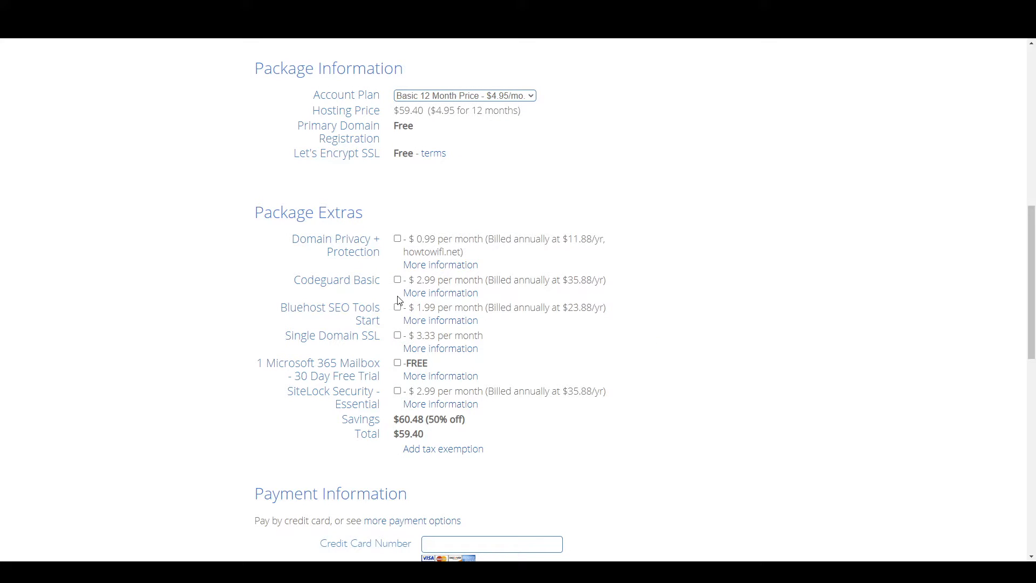
Check the order total and payment fields, and agree to the Auto Renewal Terms, Terms of Service and Cancellation Policy.
scroll(402, 302, down, 2)
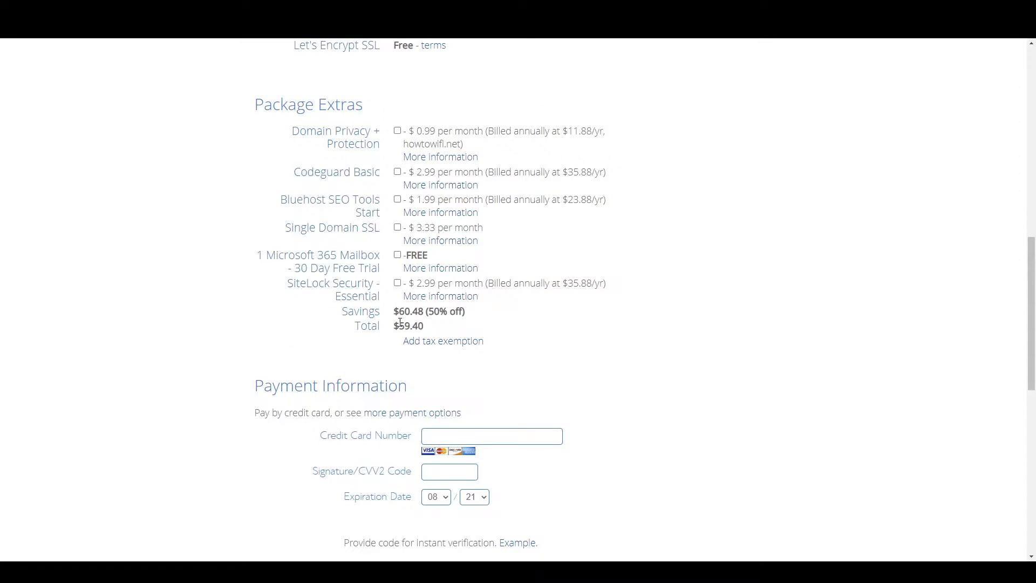
drag(400, 325, 427, 322)
click(342, 352)
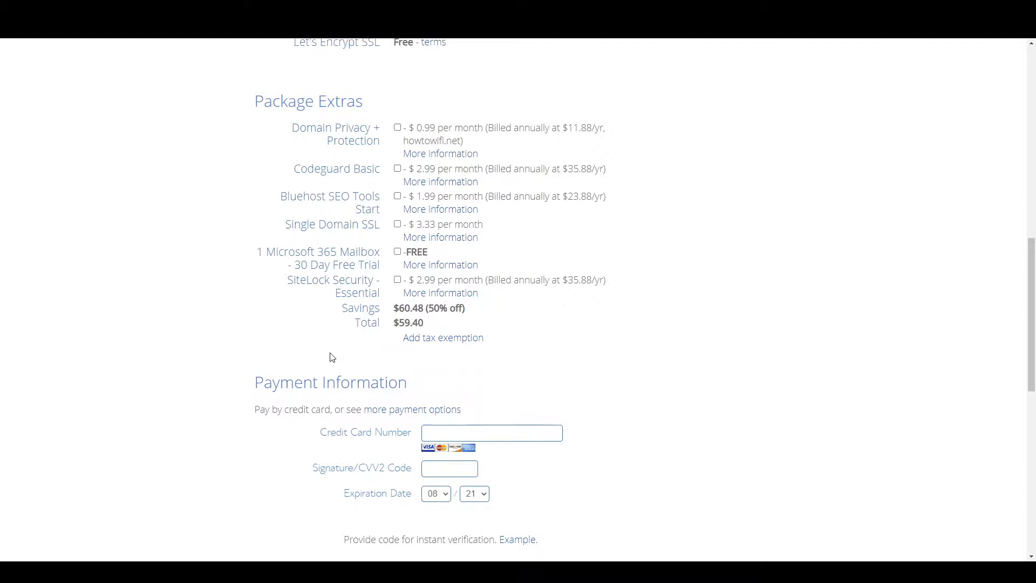
scroll(330, 355, down, 3)
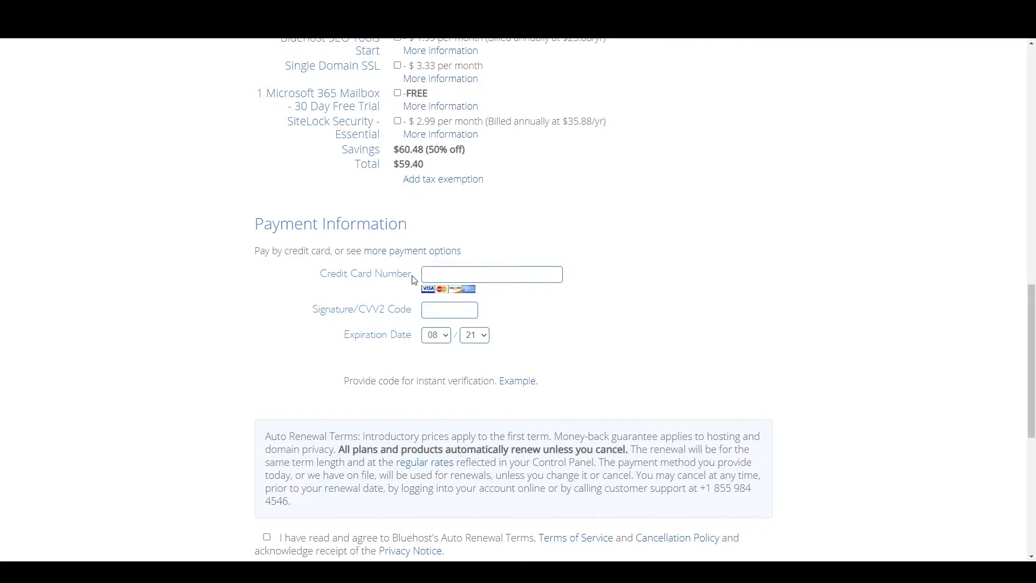
scroll(370, 326, down, 3)
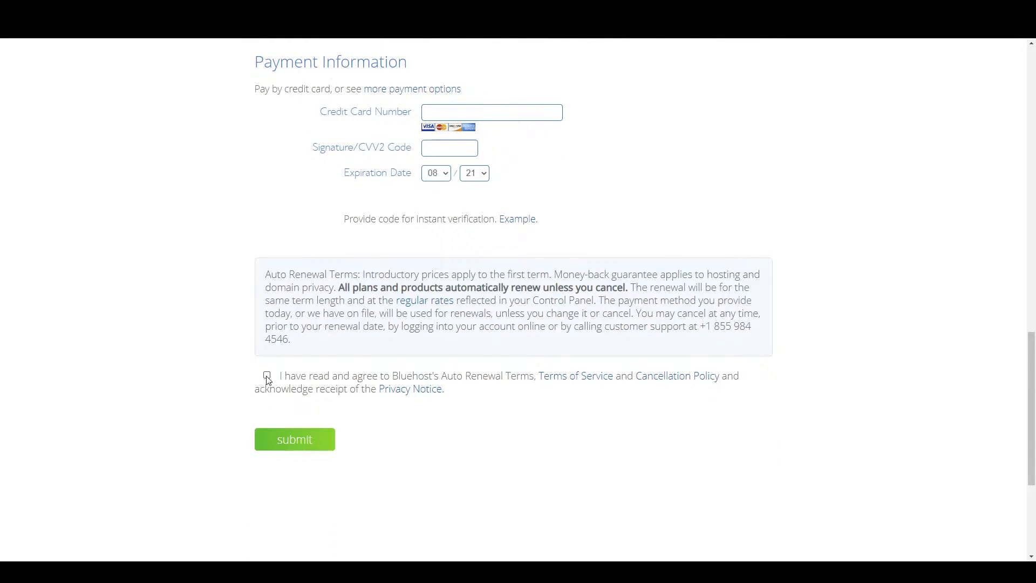
click(267, 375)
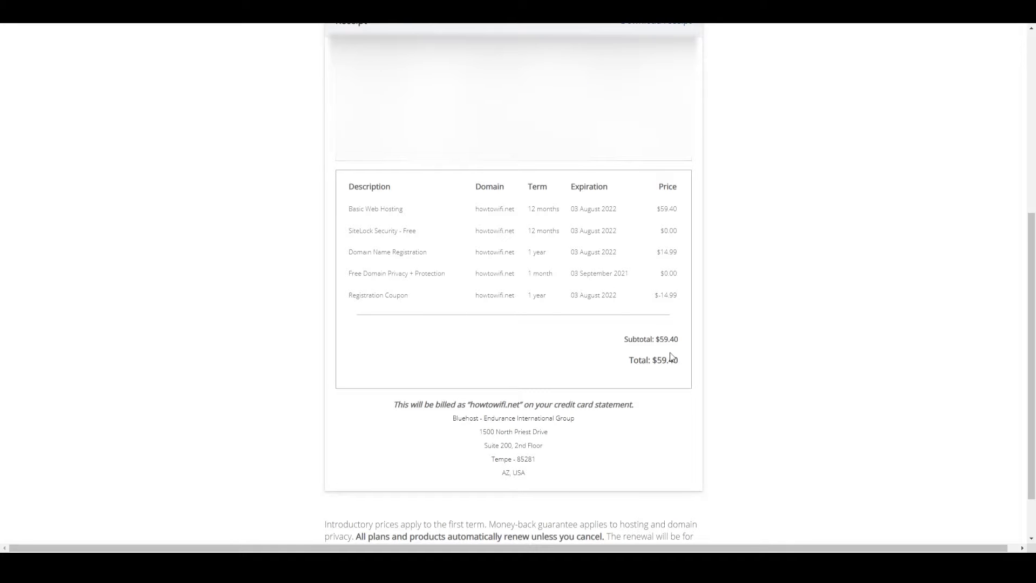
Start creating the hosting account from the purchase success page and fill in its new account password.
scroll(633, 292, up, 6)
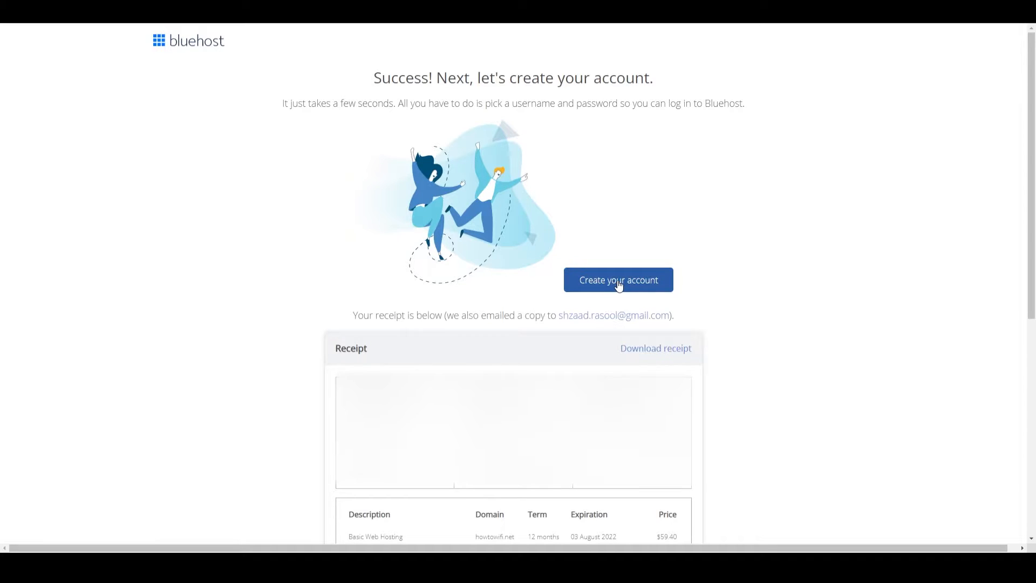
click(619, 281)
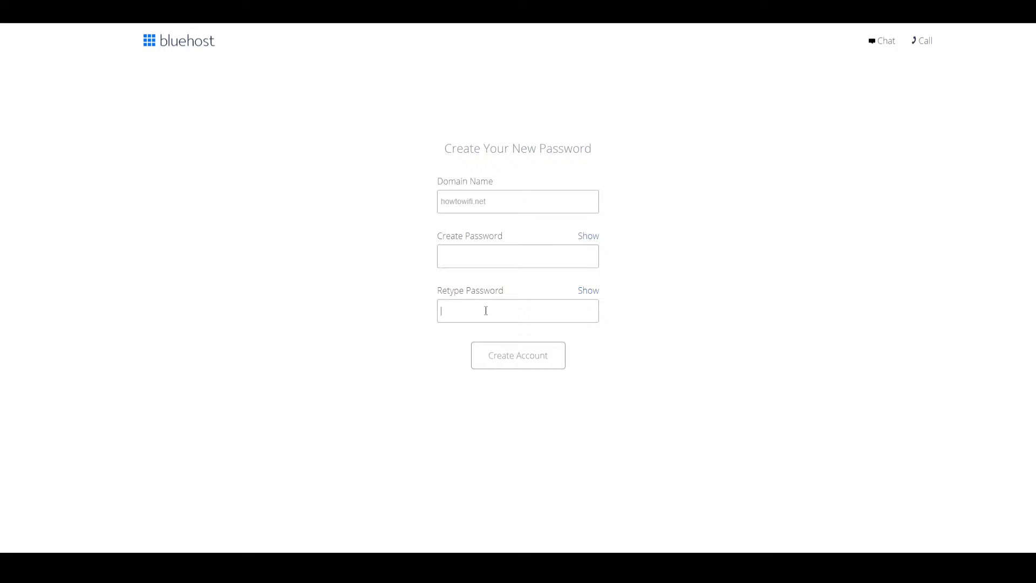
click(482, 252)
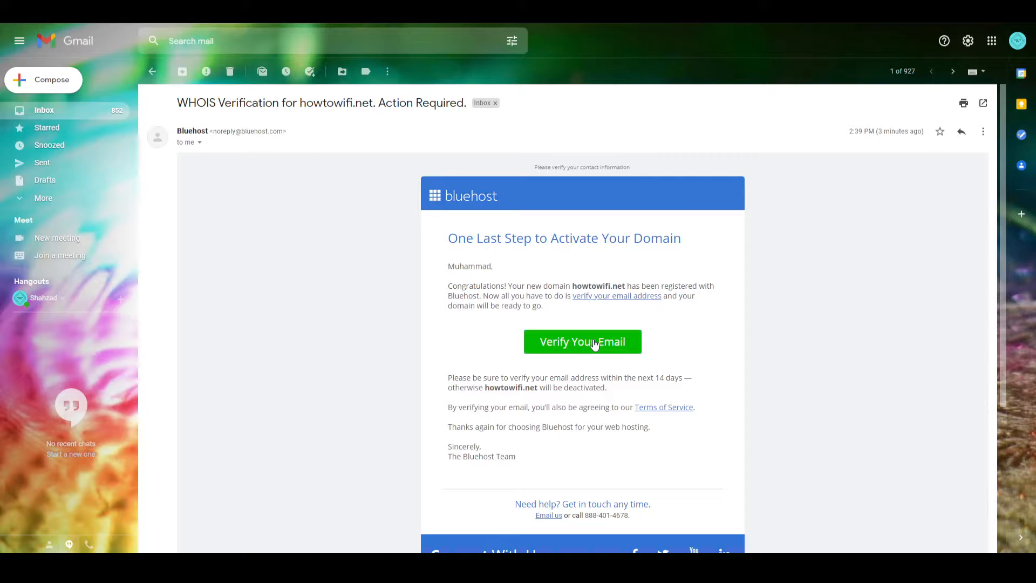
Verify the email address from the WHOIS verification message in Gmail and log in to Bluehost with the account password.
click(594, 344)
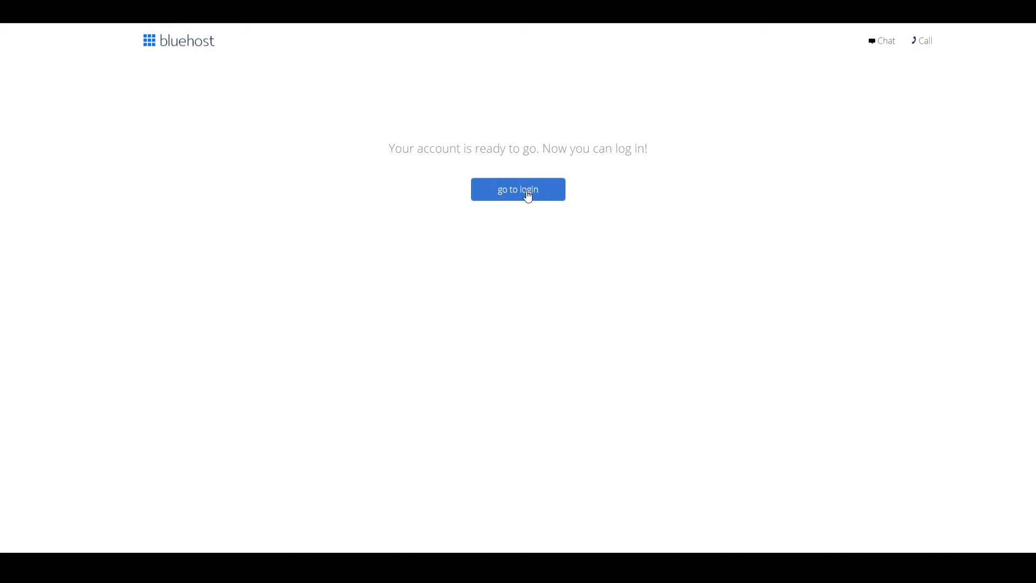
click(528, 196)
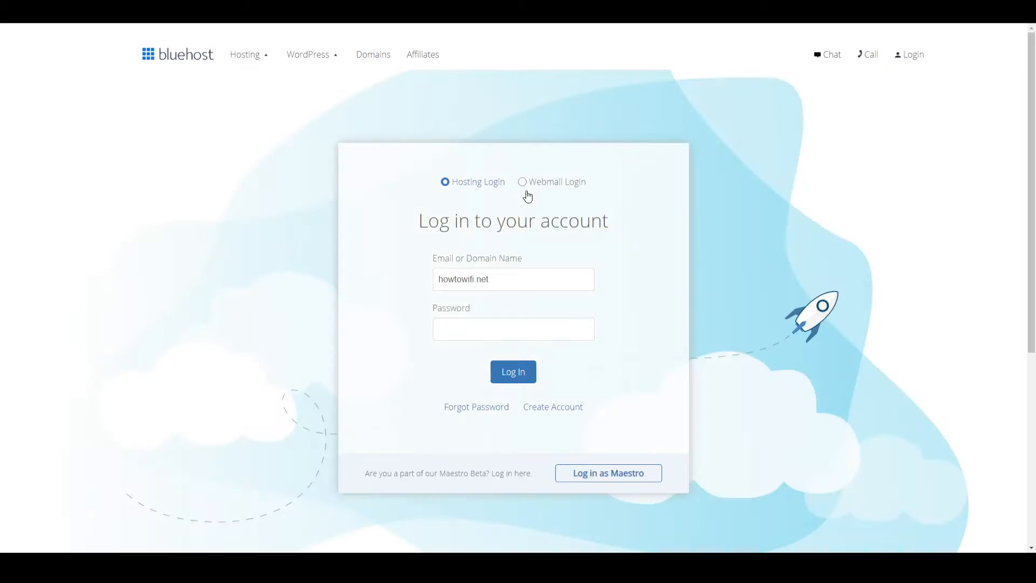
click(462, 325)
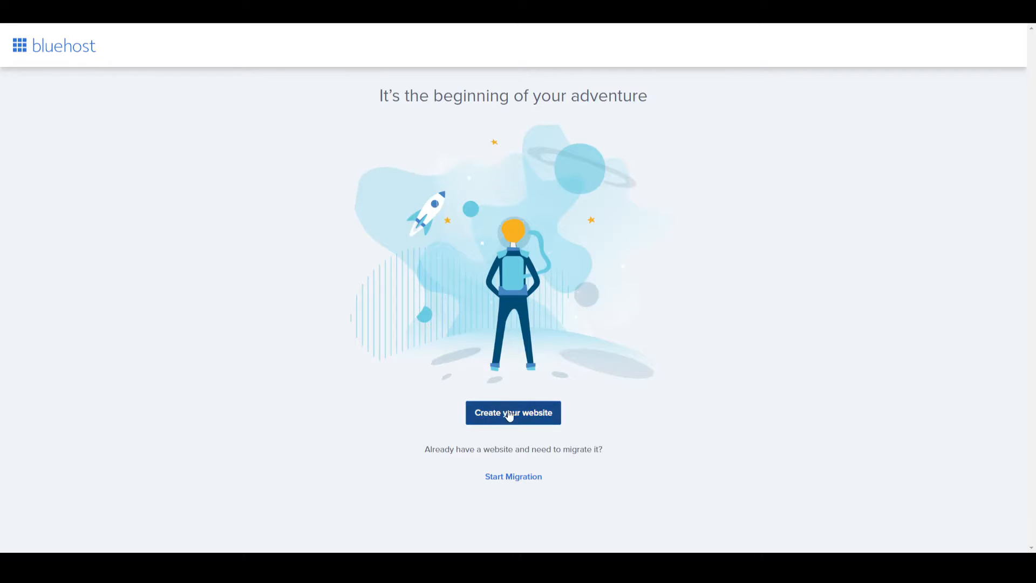
Start creating the website, choosing Blog as the kind of site and skipping the questions about help and website experience.
click(524, 419)
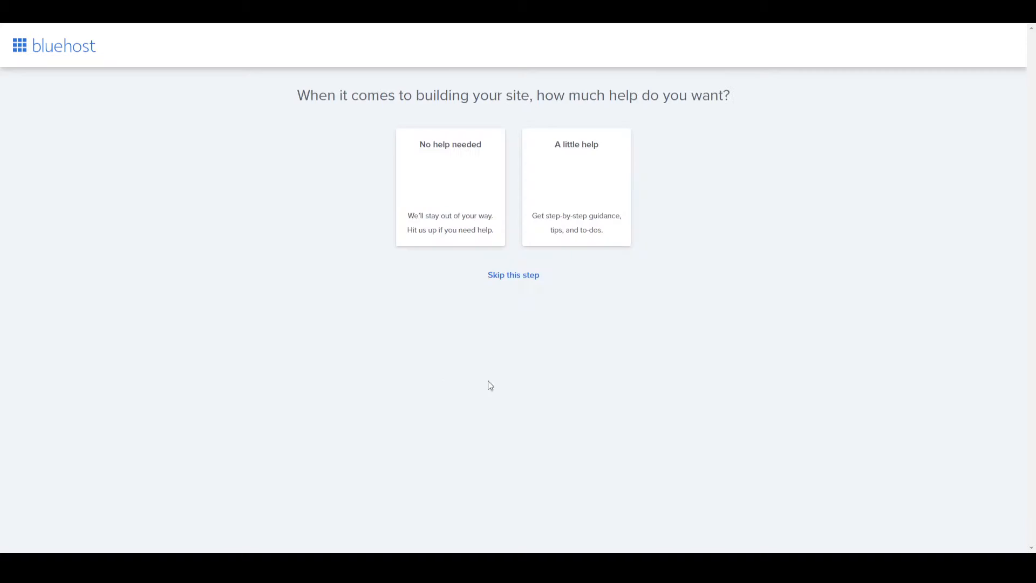
click(517, 275)
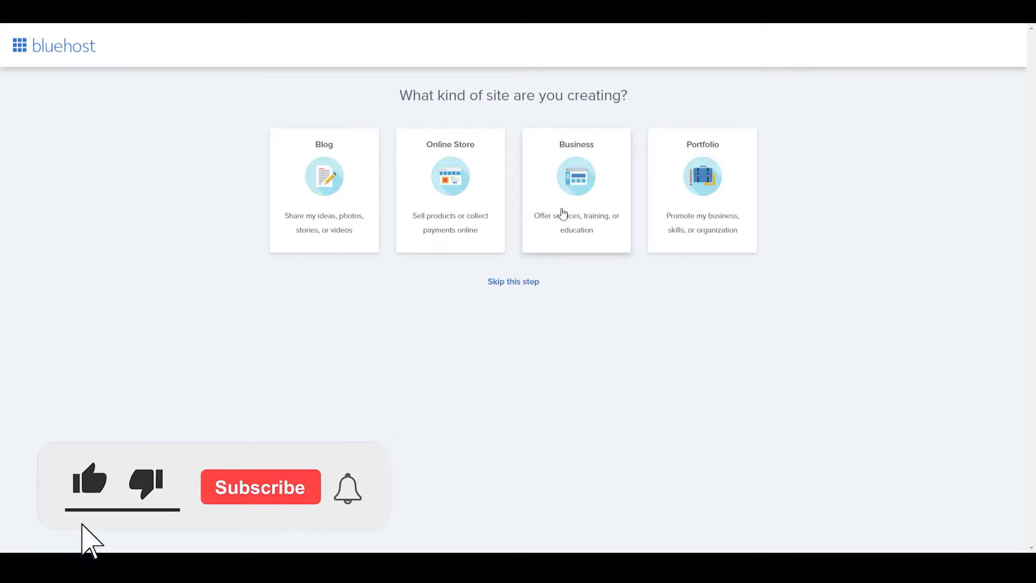
click(330, 193)
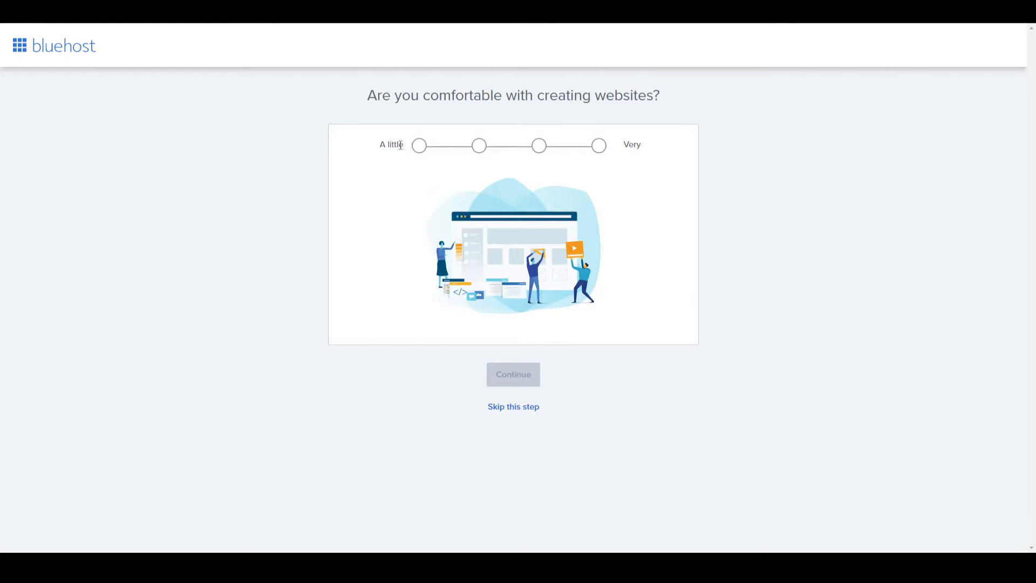
click(514, 407)
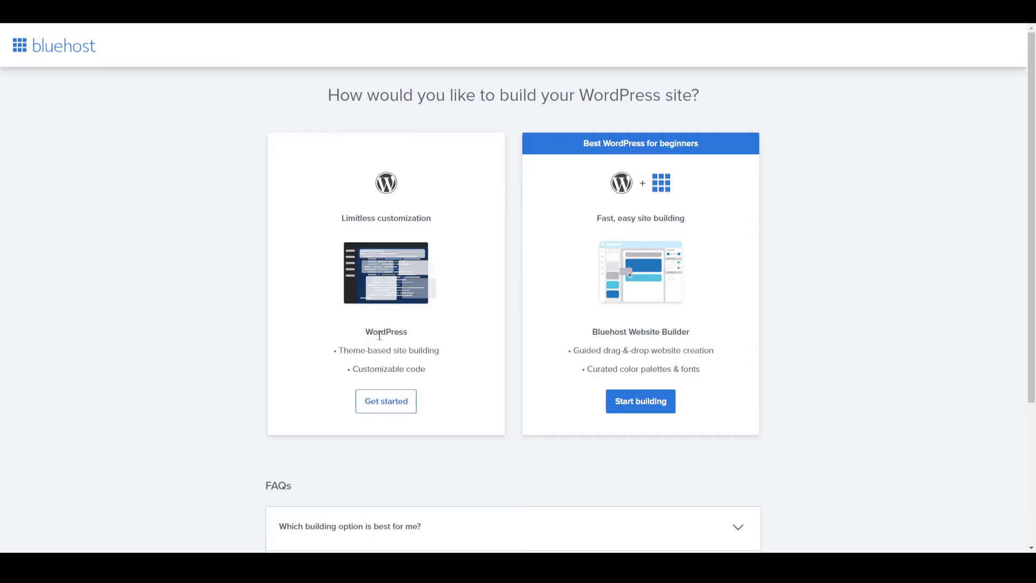
Choose the Bluehost Website Builder for the WordPress site and set the site's subject to Photography.
drag(379, 332, 407, 338)
click(406, 348)
drag(378, 329, 398, 348)
click(585, 348)
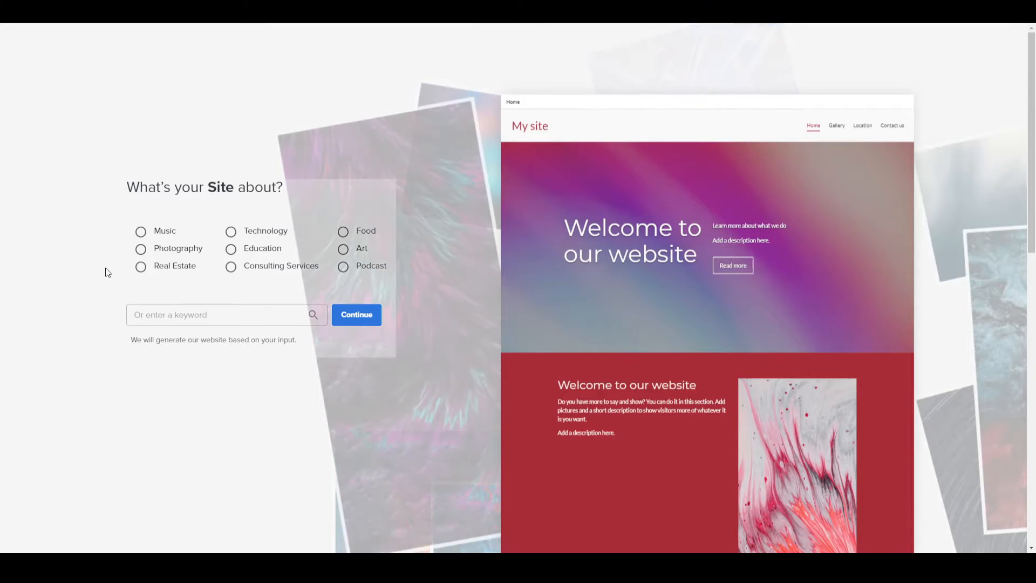
click(167, 249)
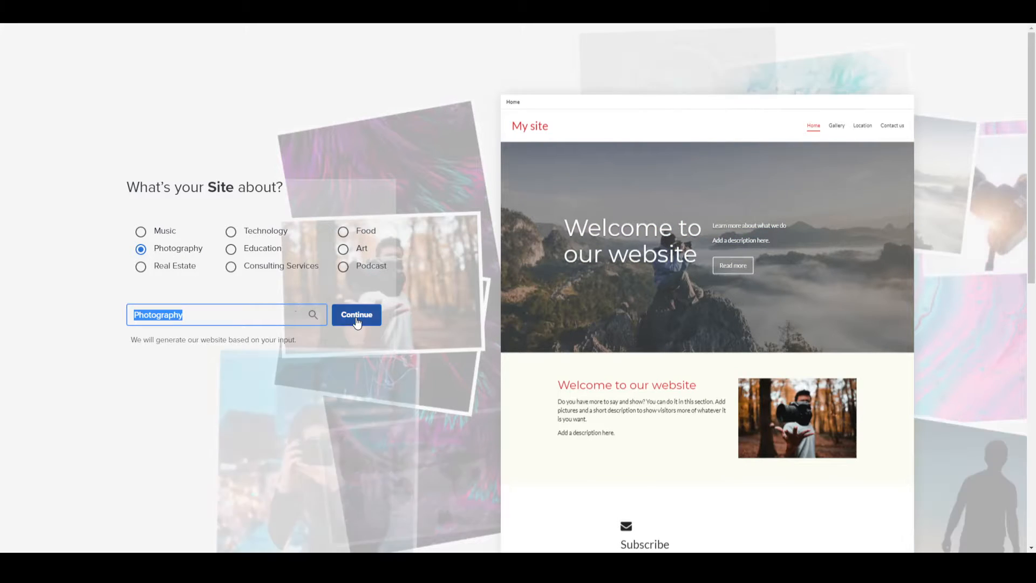
Confirm Photography as the site's subject and name the site "How to Wifi".
click(357, 315)
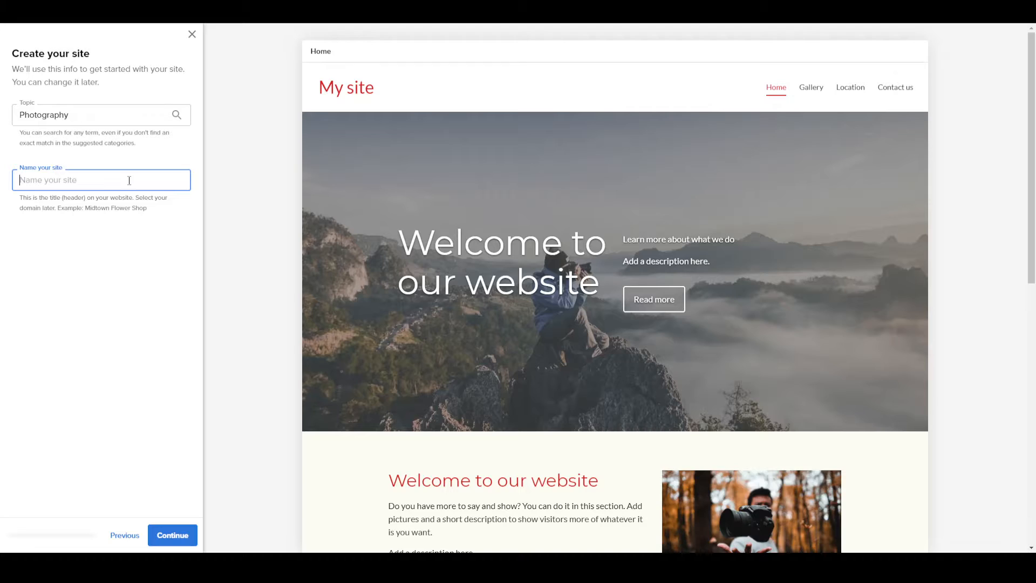
text(How )
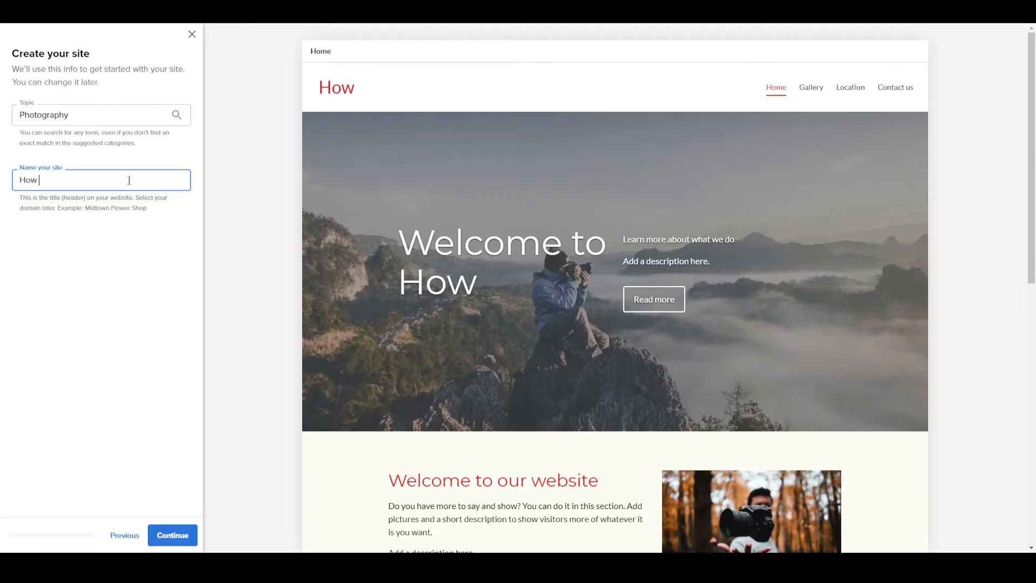
text(to Wifi)
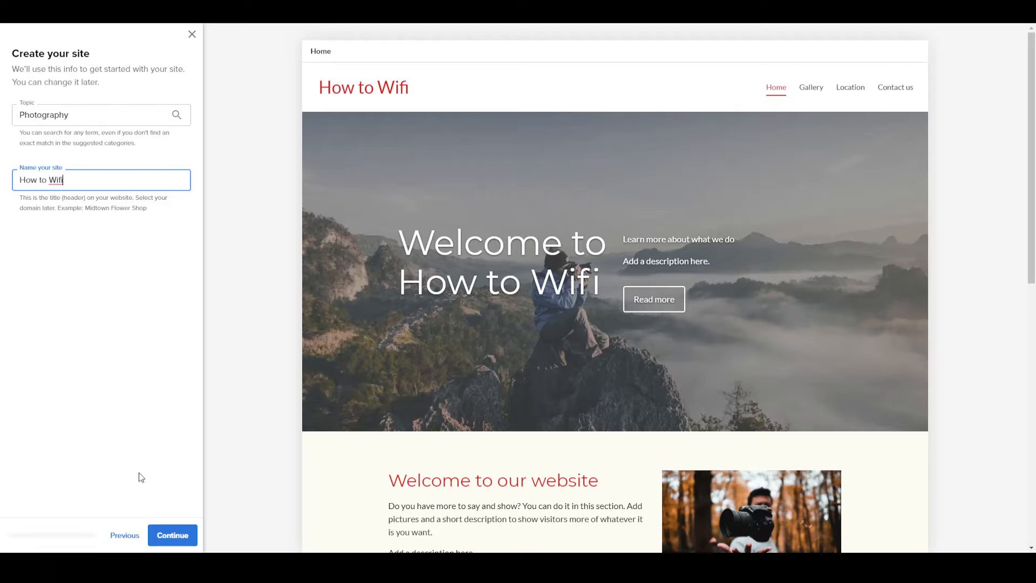
click(168, 540)
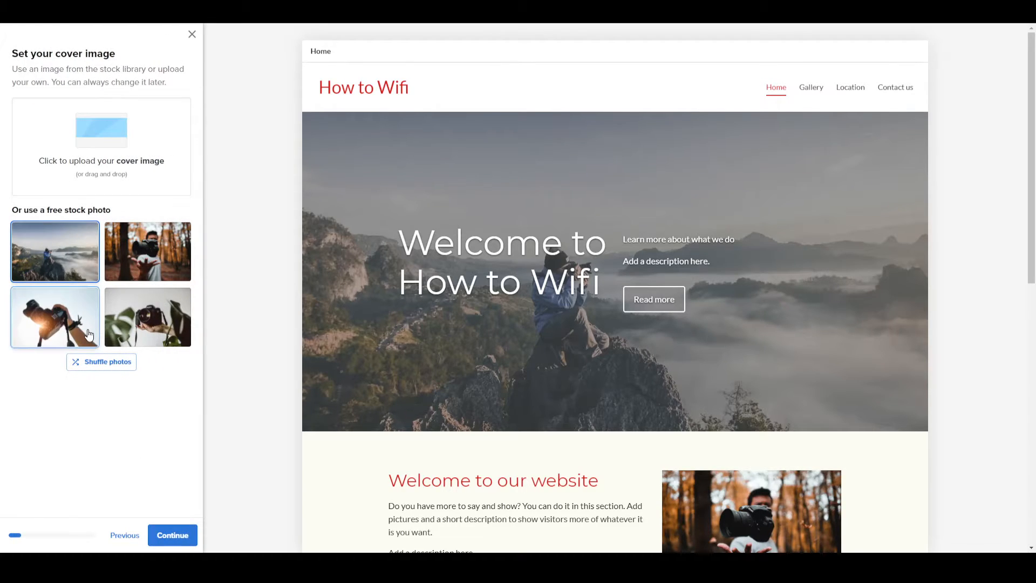
Try out the different free stock photos as the site's cover image.
click(147, 333)
click(152, 261)
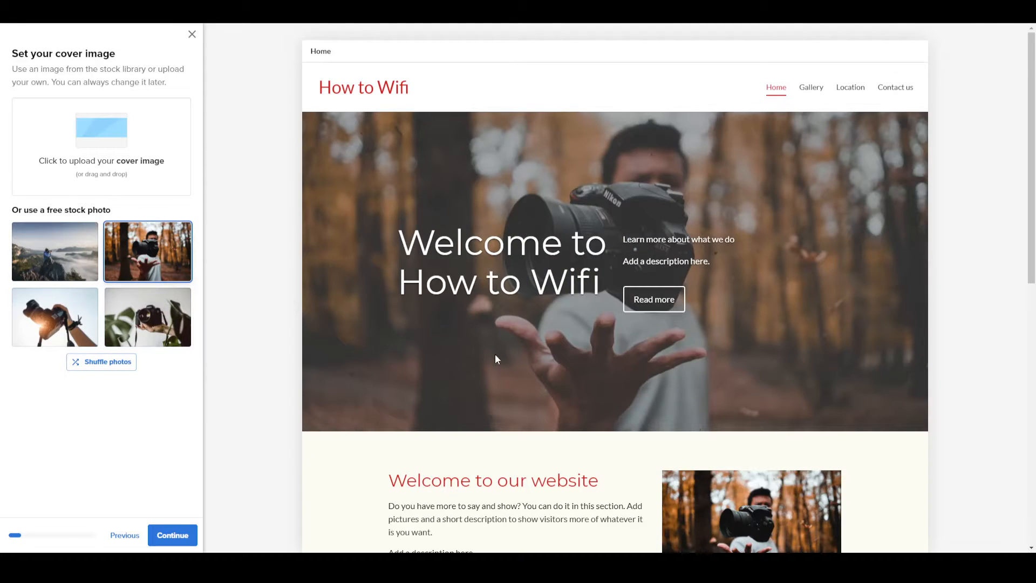
click(70, 317)
click(69, 263)
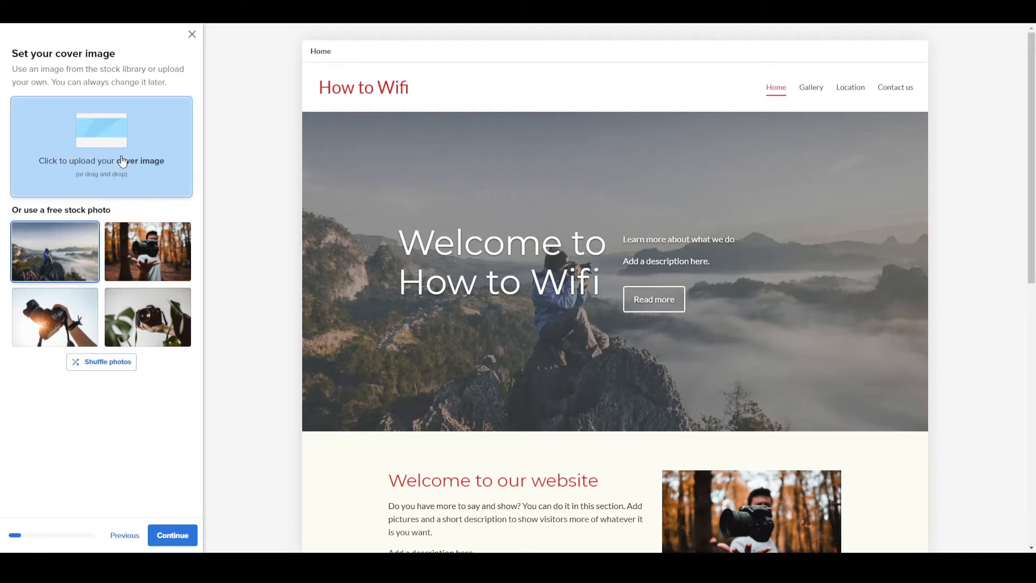
click(184, 330)
click(158, 267)
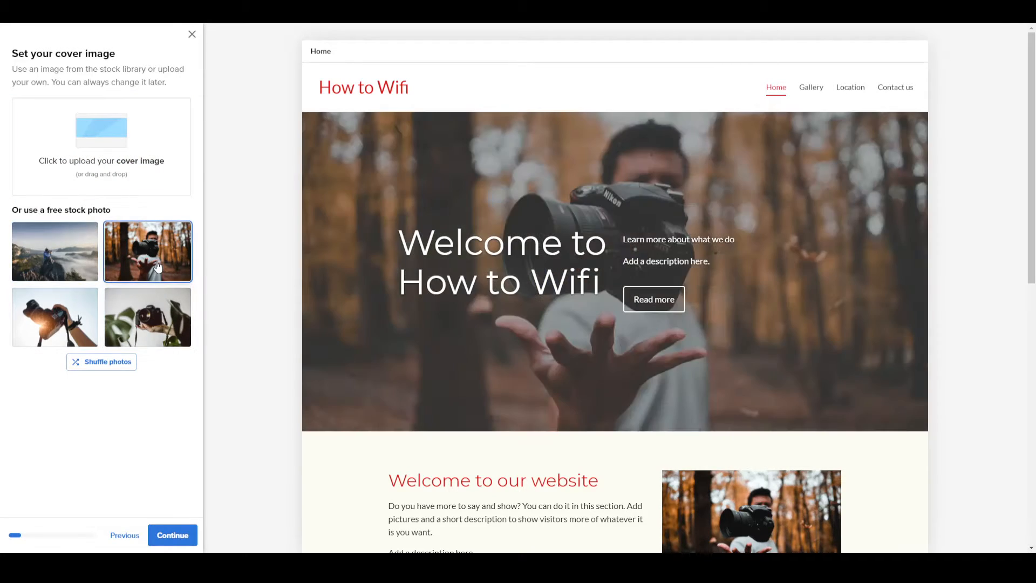
click(72, 313)
click(83, 254)
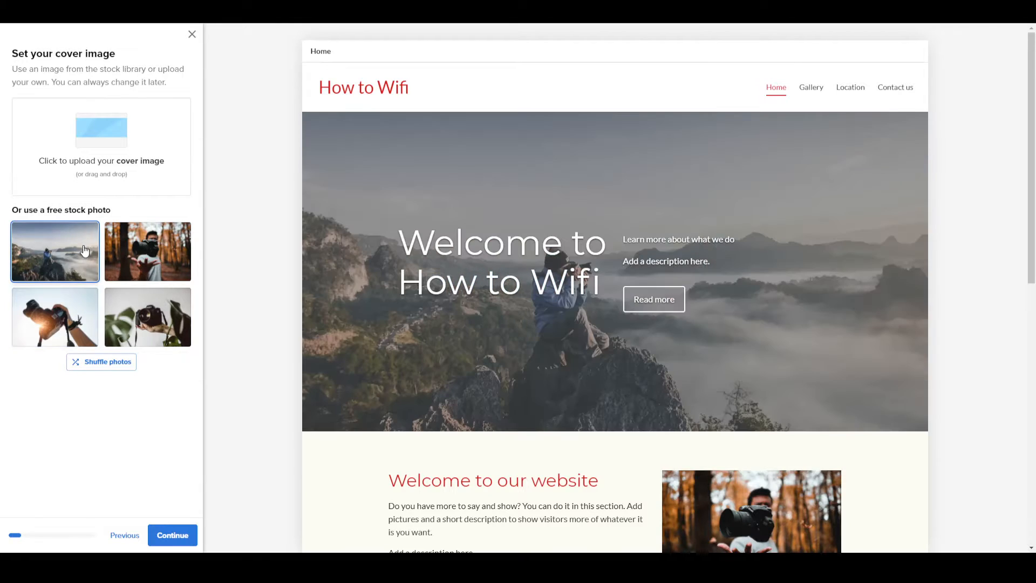
Set the cover image to the stock photo of a hand holding a camera against the sun and upload the How to Wifi logo.
click(88, 309)
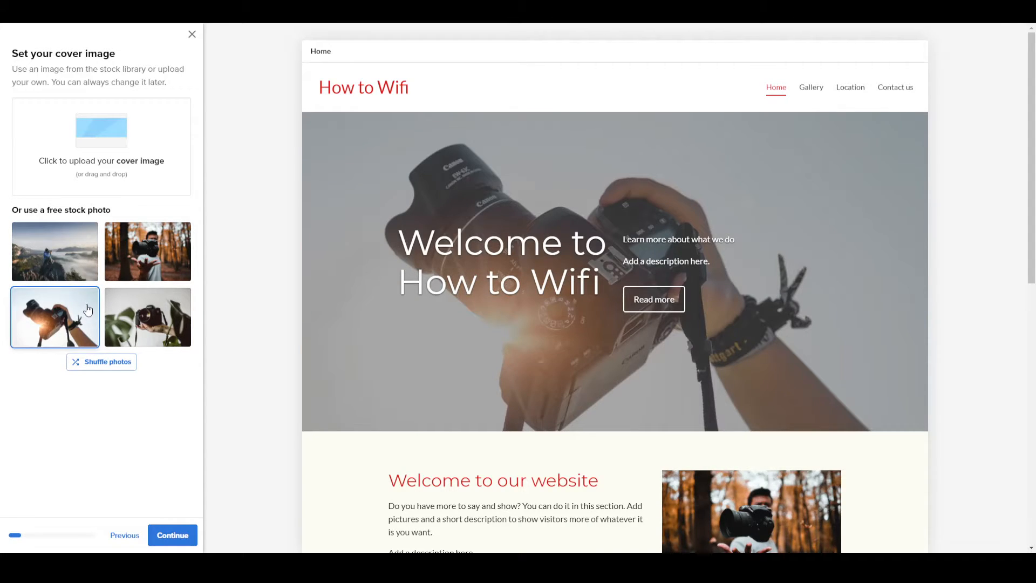
click(174, 535)
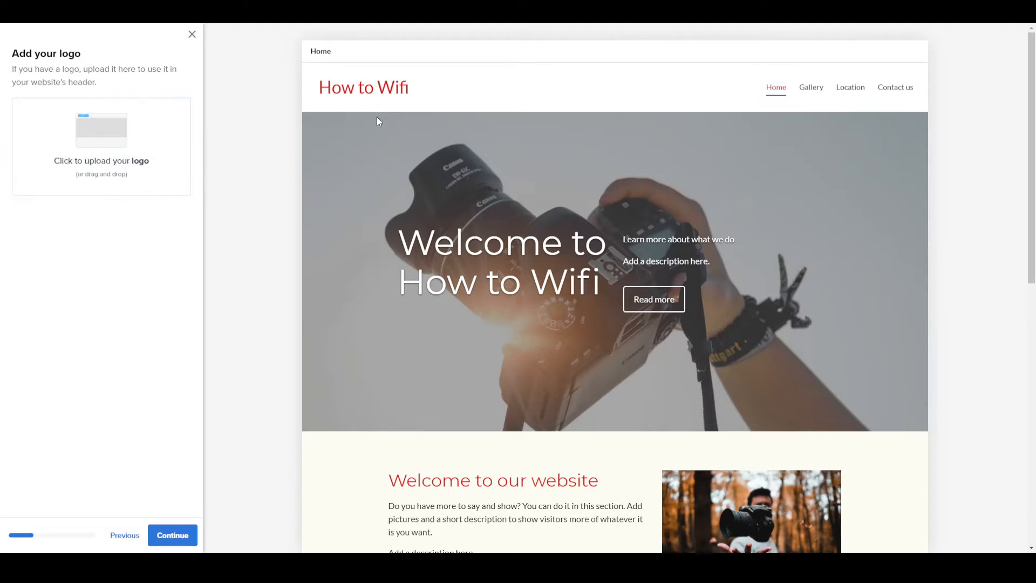
click(135, 134)
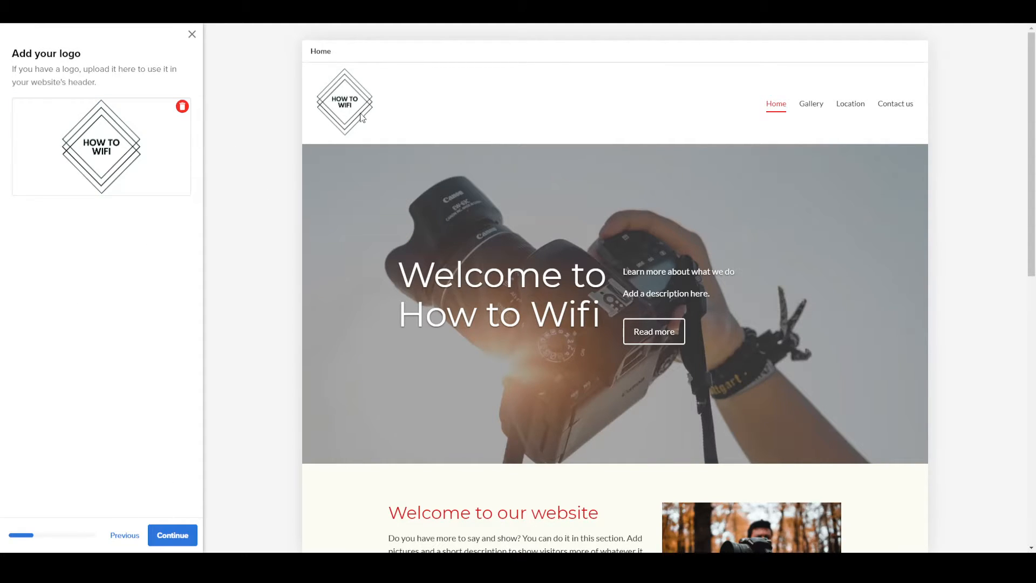
click(173, 534)
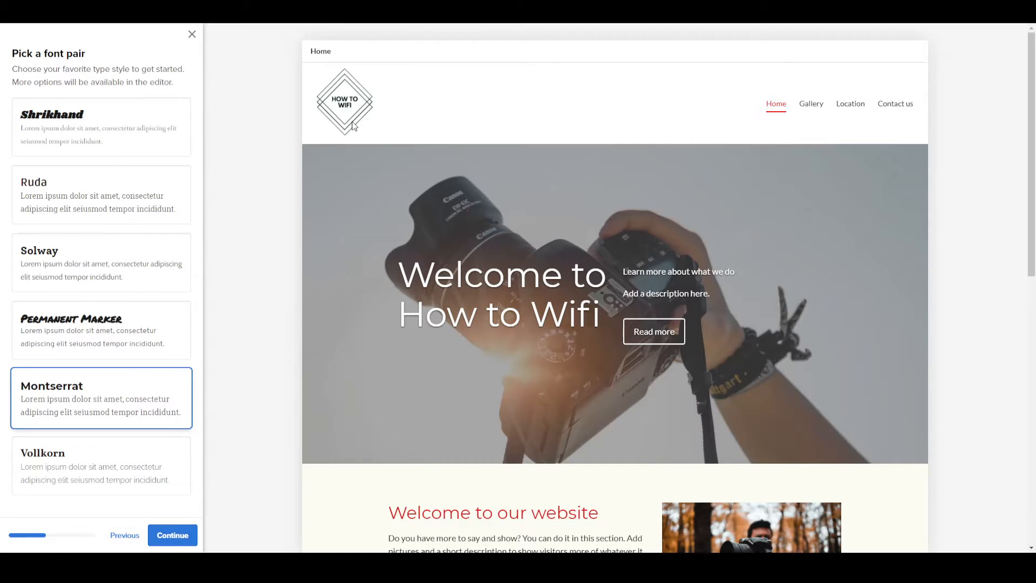
Compare the font pairs in the site preview and choose Vollkorn for the site.
click(63, 400)
click(109, 112)
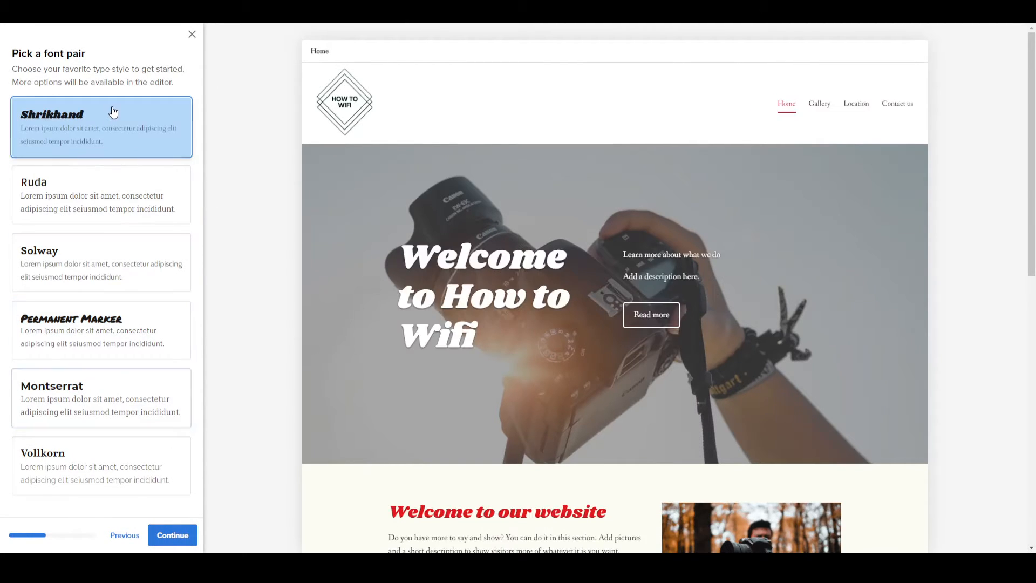
click(134, 194)
click(134, 253)
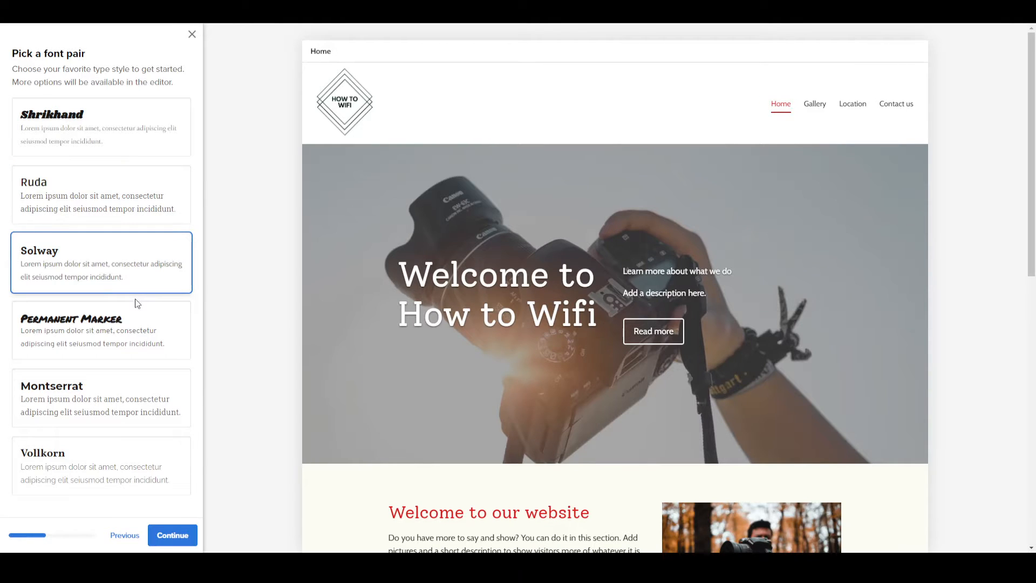
click(135, 332)
click(115, 396)
click(102, 458)
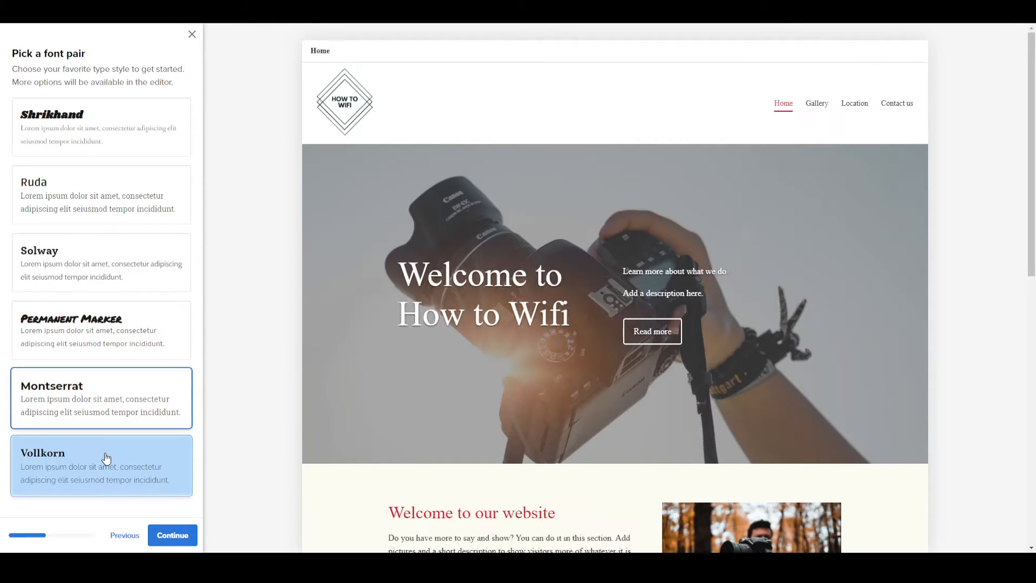
click(112, 334)
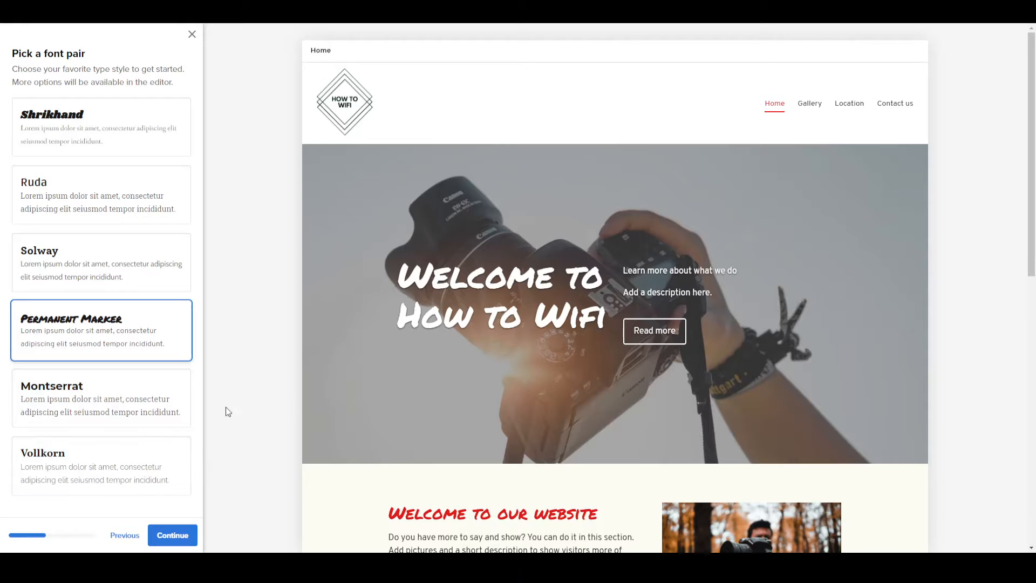
click(85, 482)
click(172, 535)
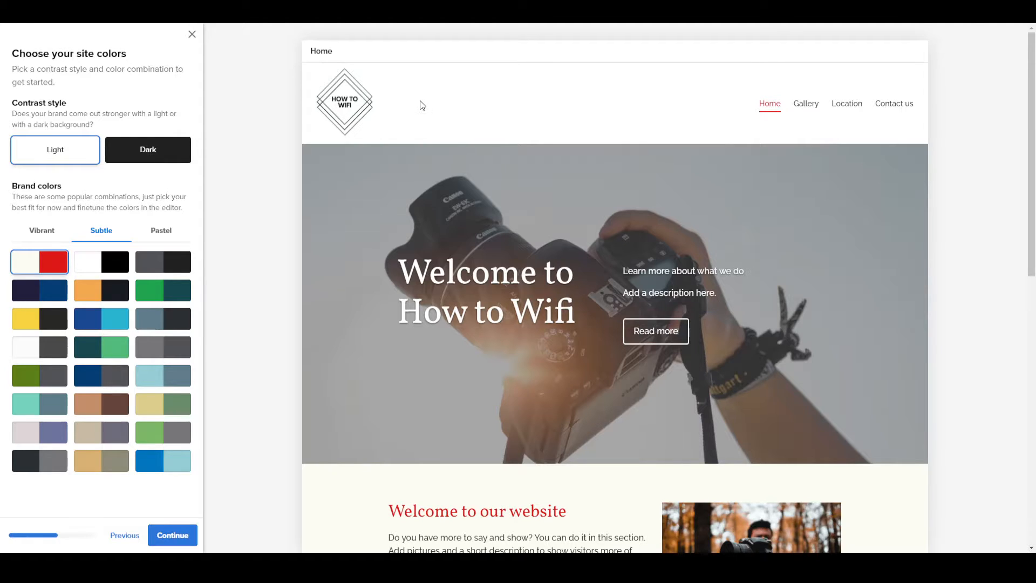
Compare the Subtle brand colors and choose the mid-grey and dark-grey combination with the Light contrast style.
click(148, 149)
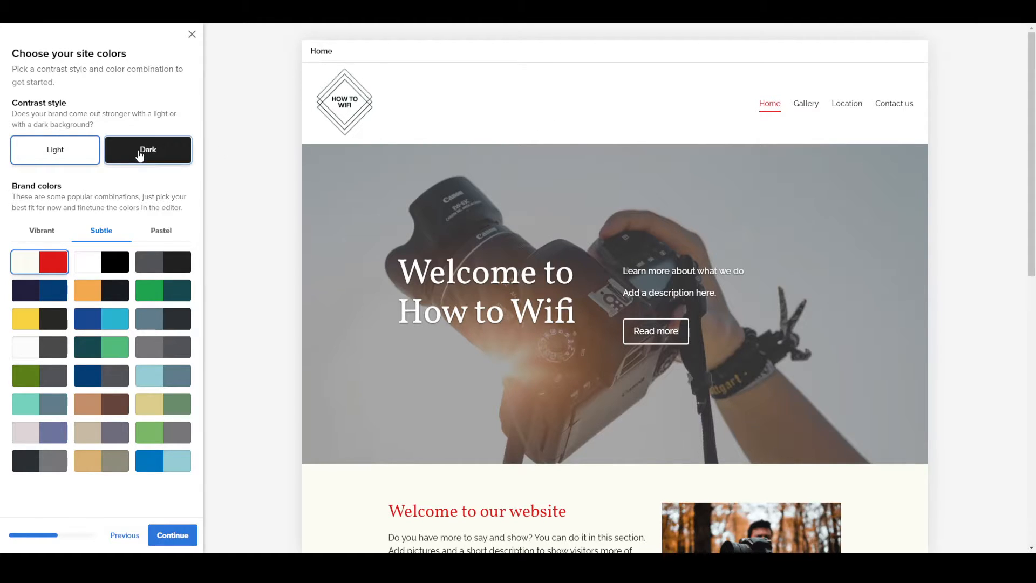
click(81, 149)
click(158, 382)
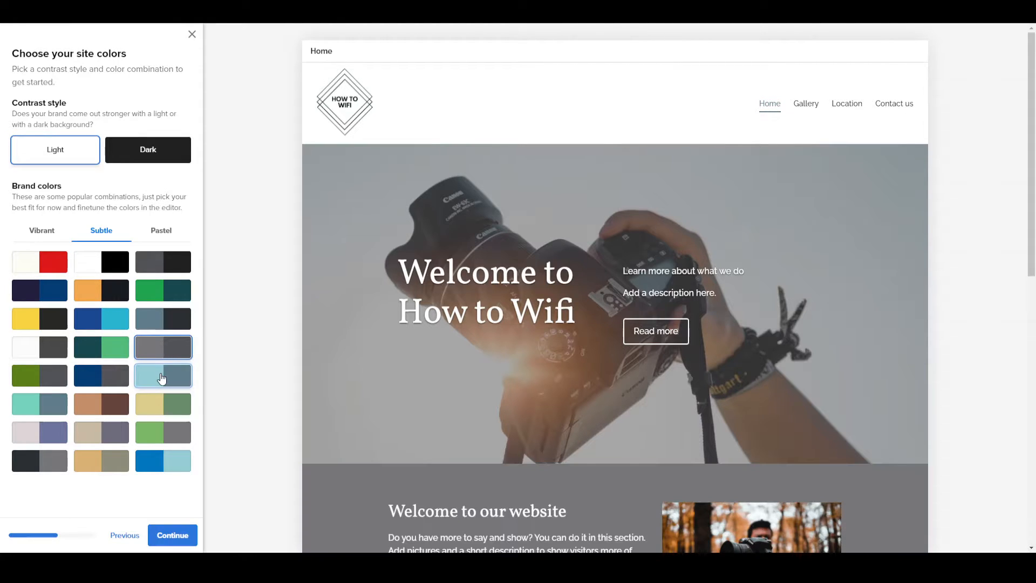
scroll(332, 338, down, 5)
click(163, 347)
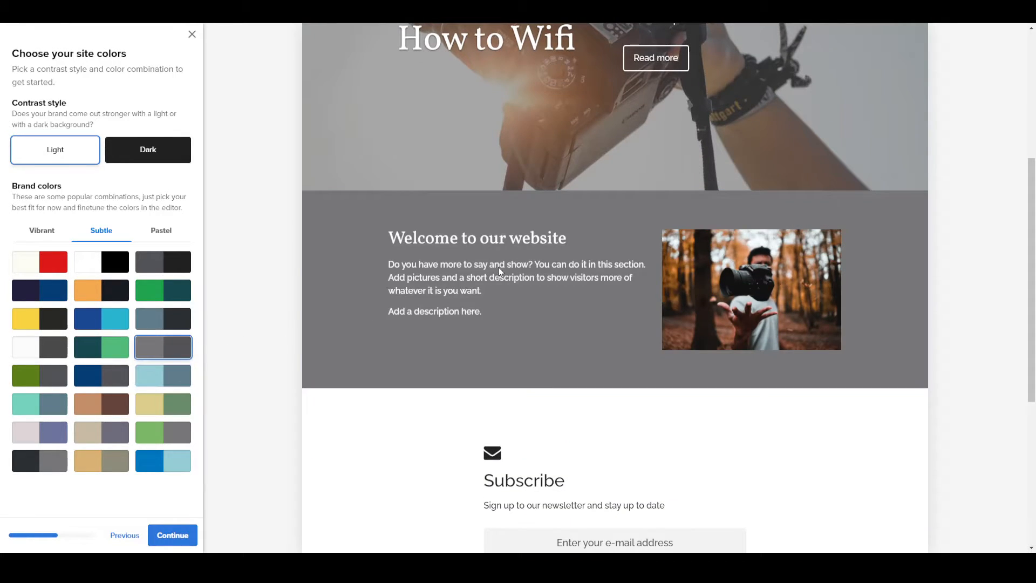
click(35, 259)
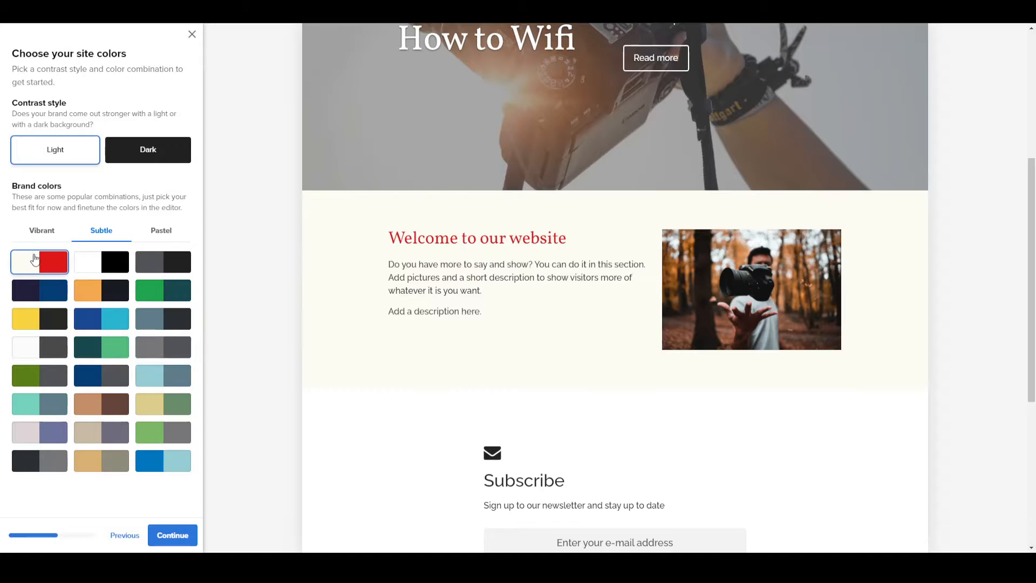
click(32, 352)
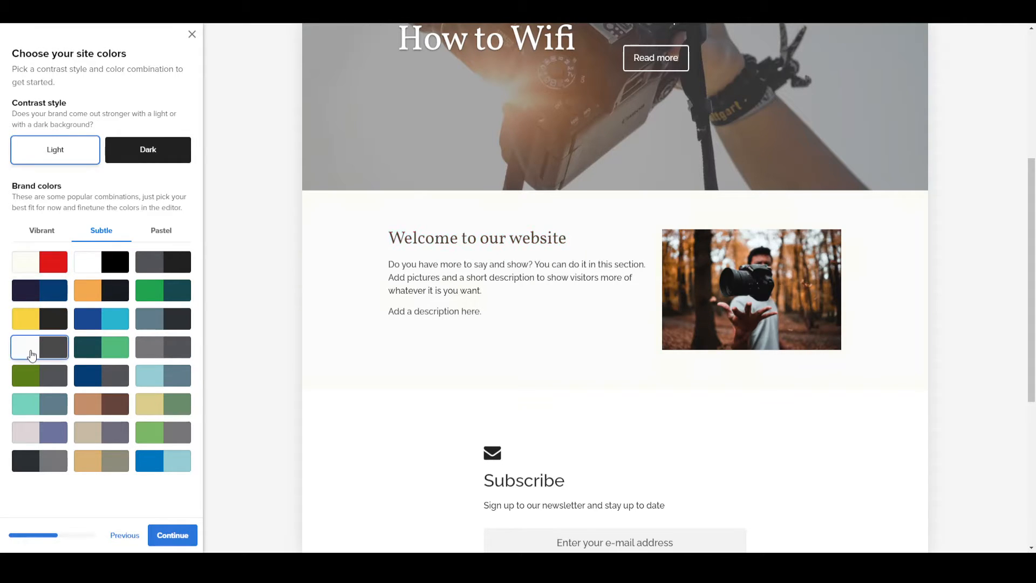
click(176, 348)
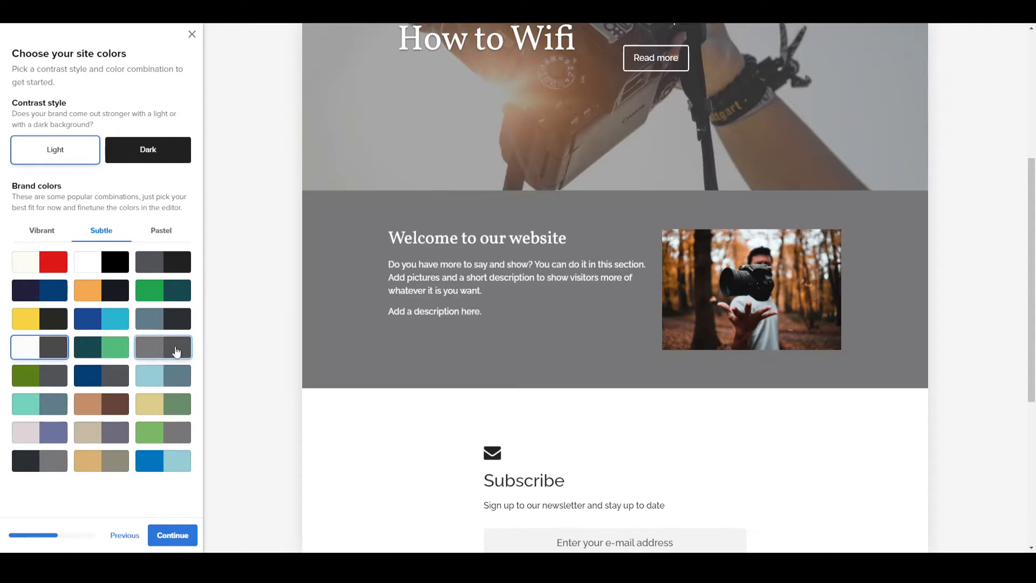
click(38, 444)
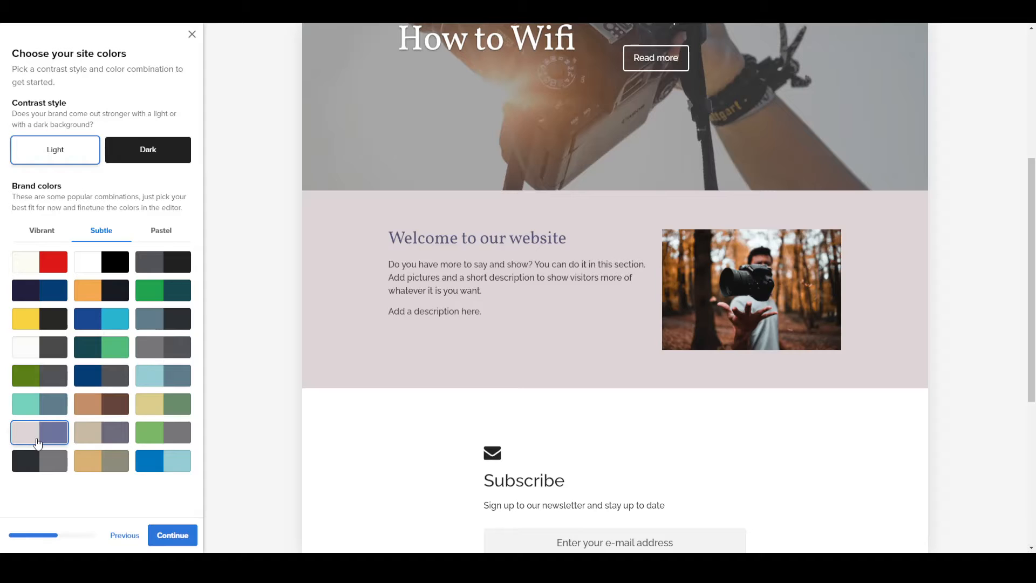
click(162, 348)
click(172, 535)
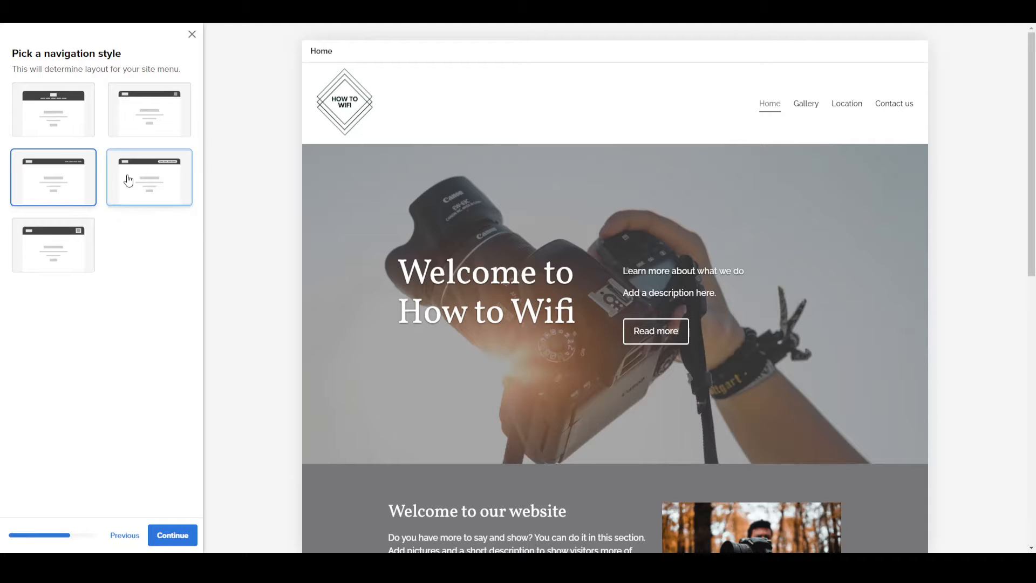
Compare the navigation styles, choose the one with the menu links inside a rounded bar, and continue to the site editor.
click(149, 112)
click(52, 118)
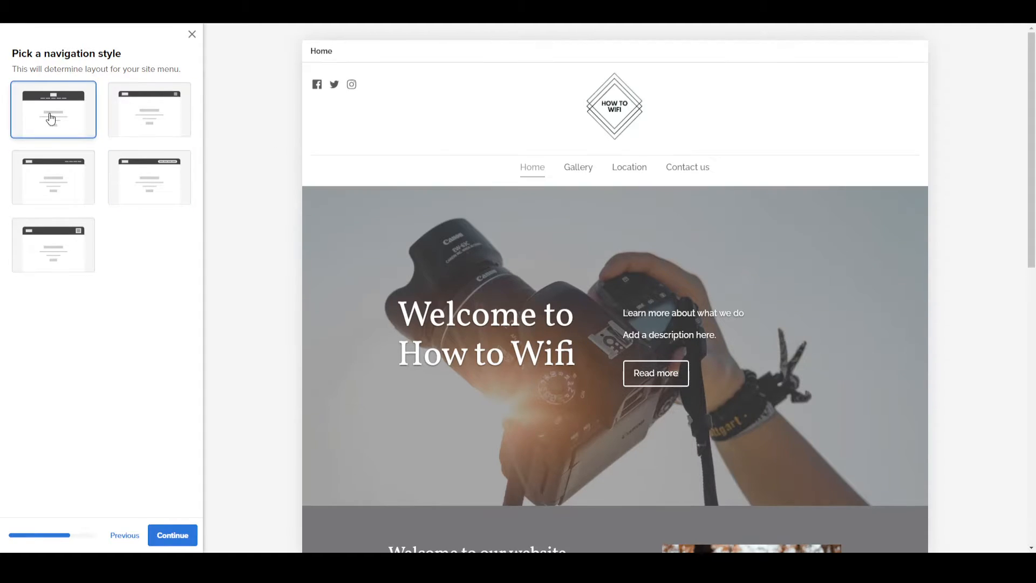
click(55, 170)
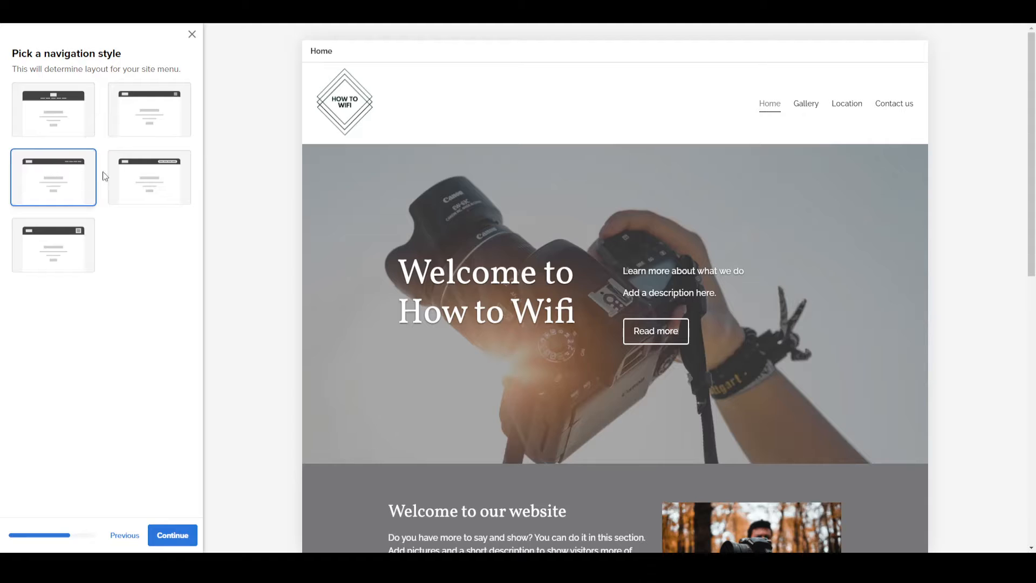
click(162, 179)
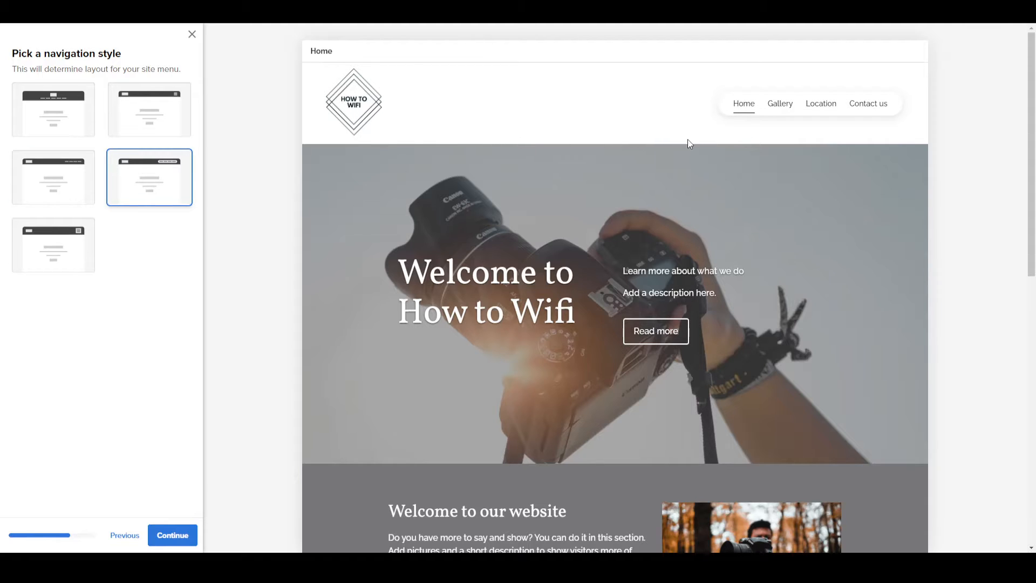
click(189, 534)
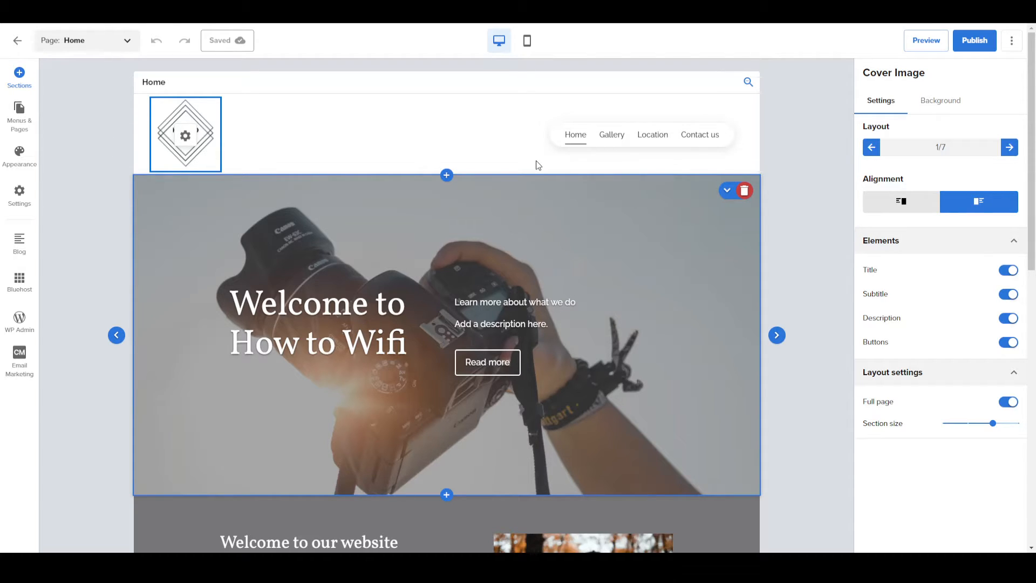
Try the navigation layout with the centered logo and switch back to the previous layout.
click(409, 146)
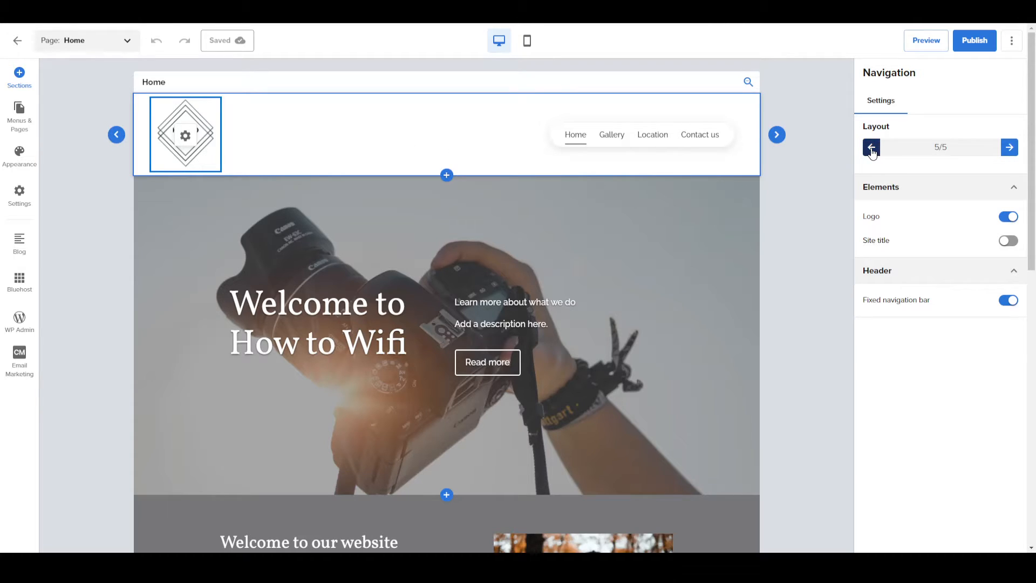
click(777, 135)
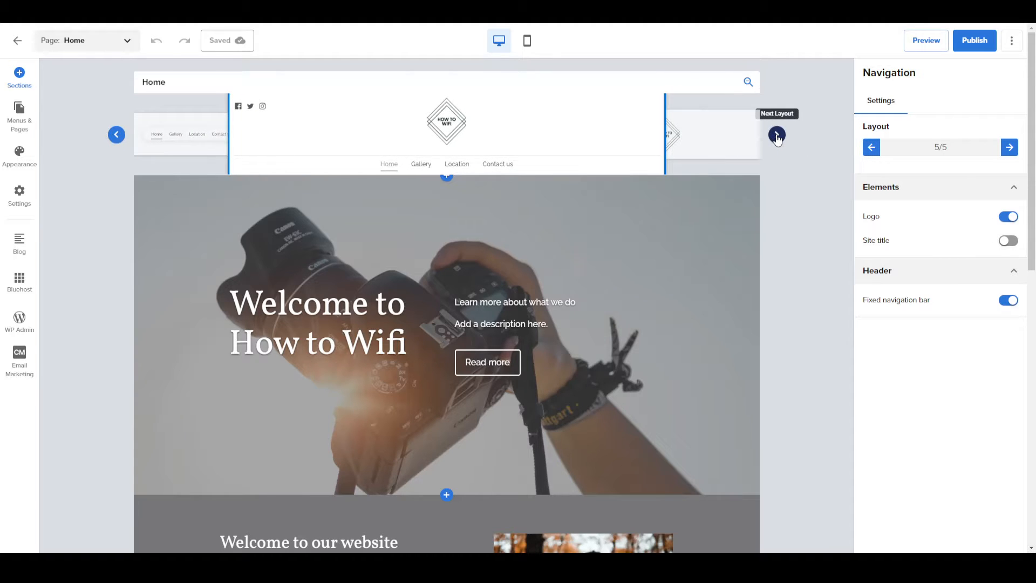
click(116, 135)
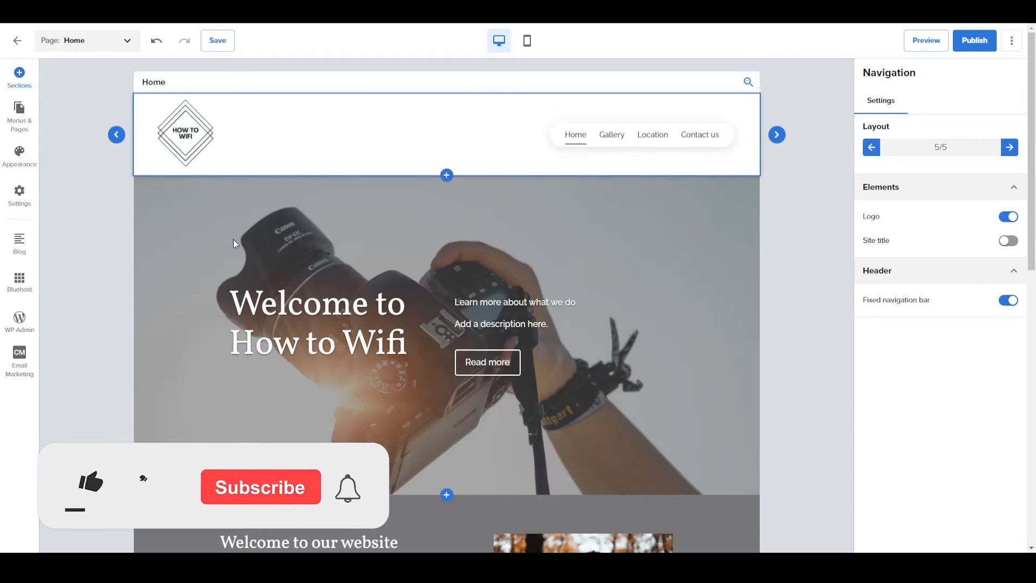
Try the large and small sizes for the logo in the navigation header and set it back to medium.
click(214, 186)
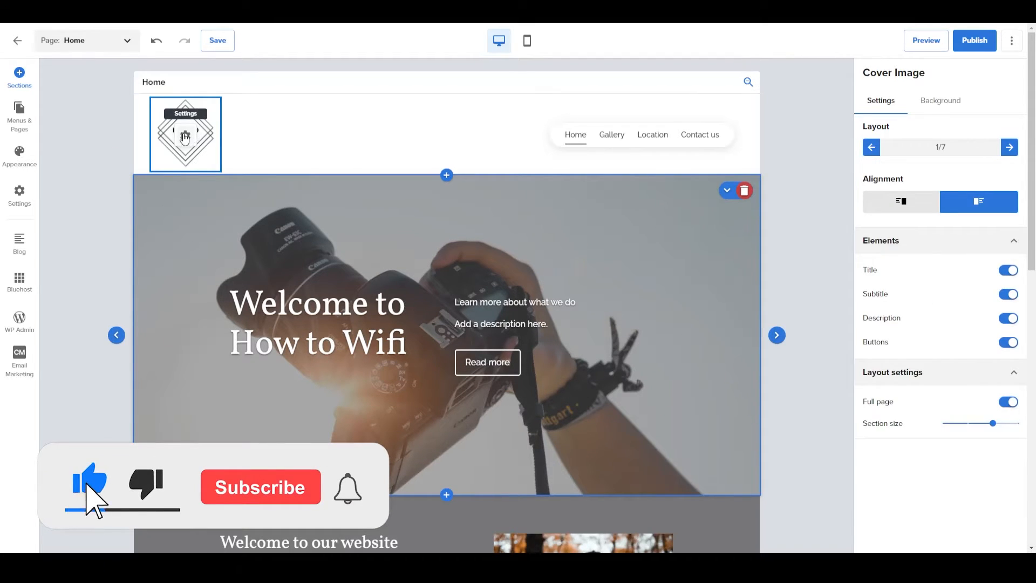
click(185, 136)
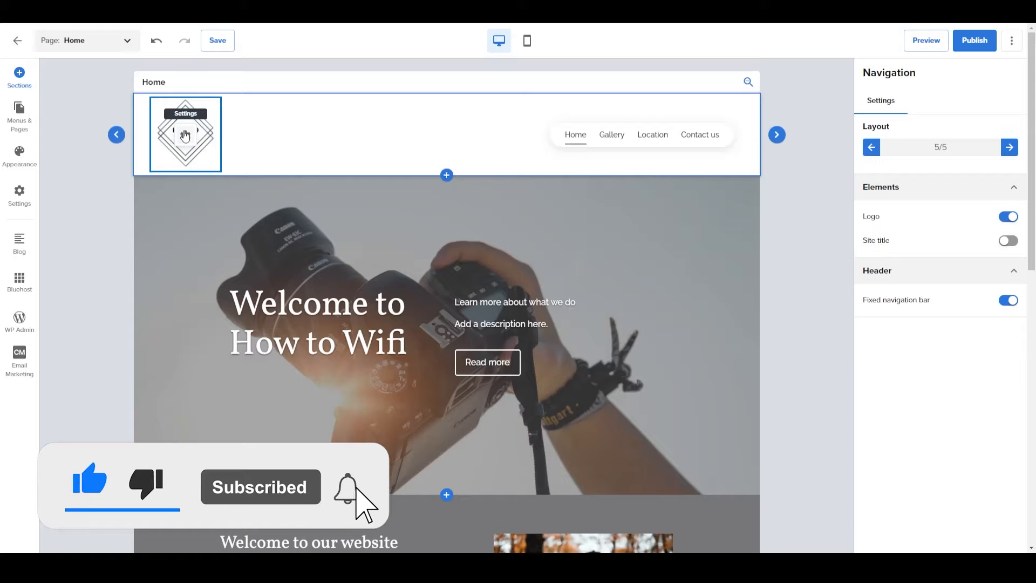
click(184, 135)
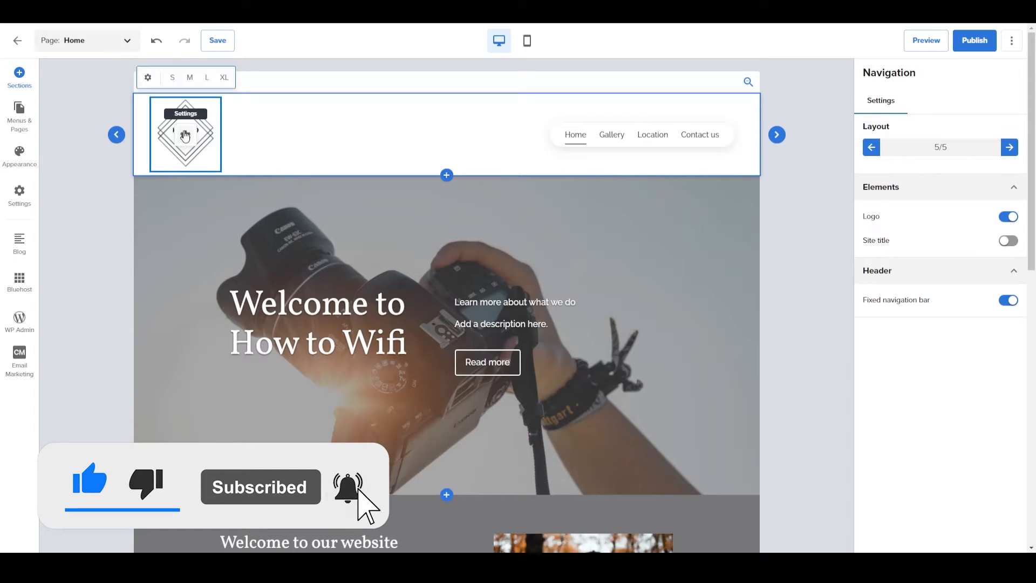
click(206, 77)
click(177, 79)
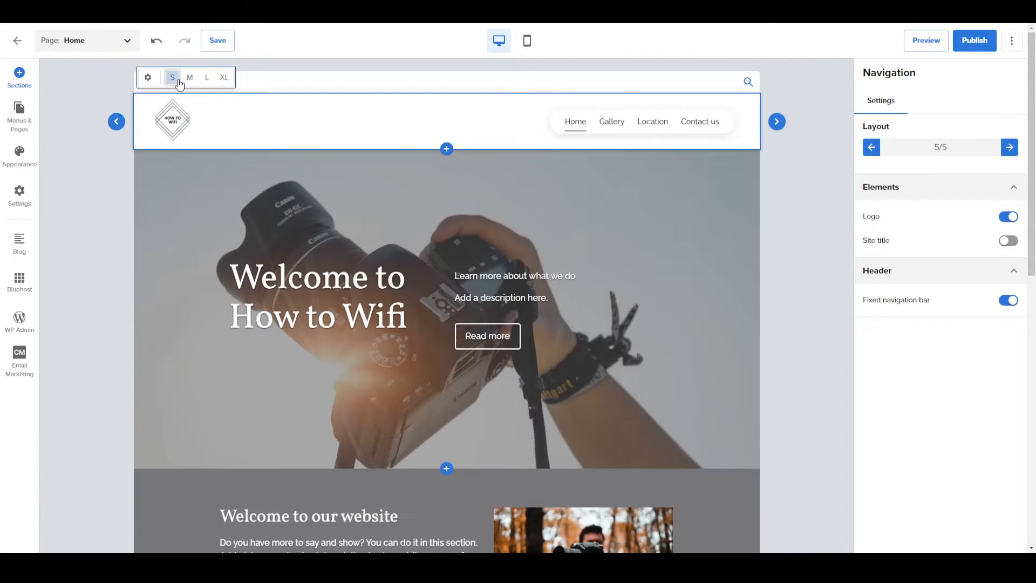
click(190, 77)
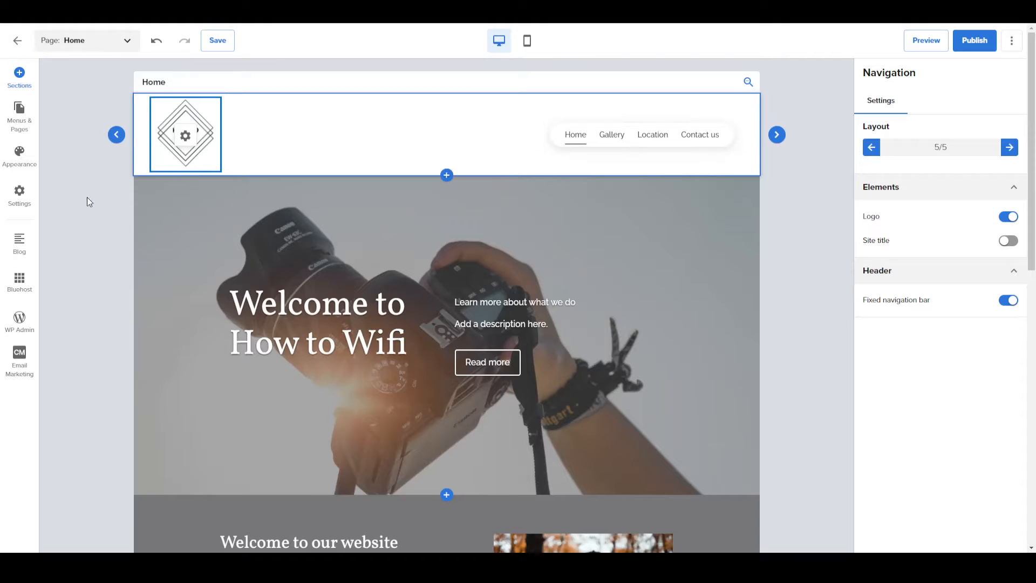
click(135, 205)
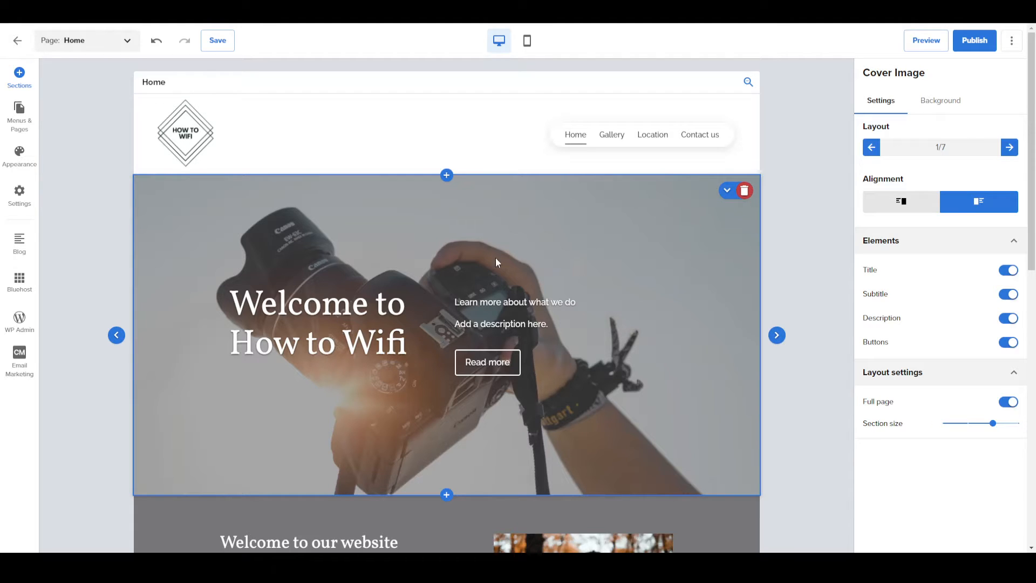
Try a two-column Text section with a dark upper band below the "Welcome to our website" section and delete it.
scroll(395, 258, down, 4)
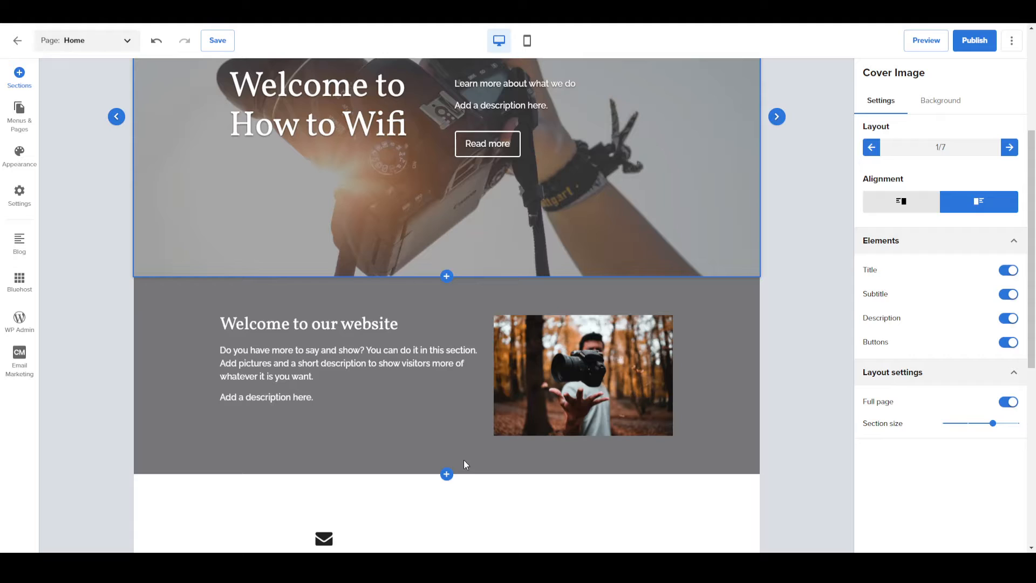
click(451, 475)
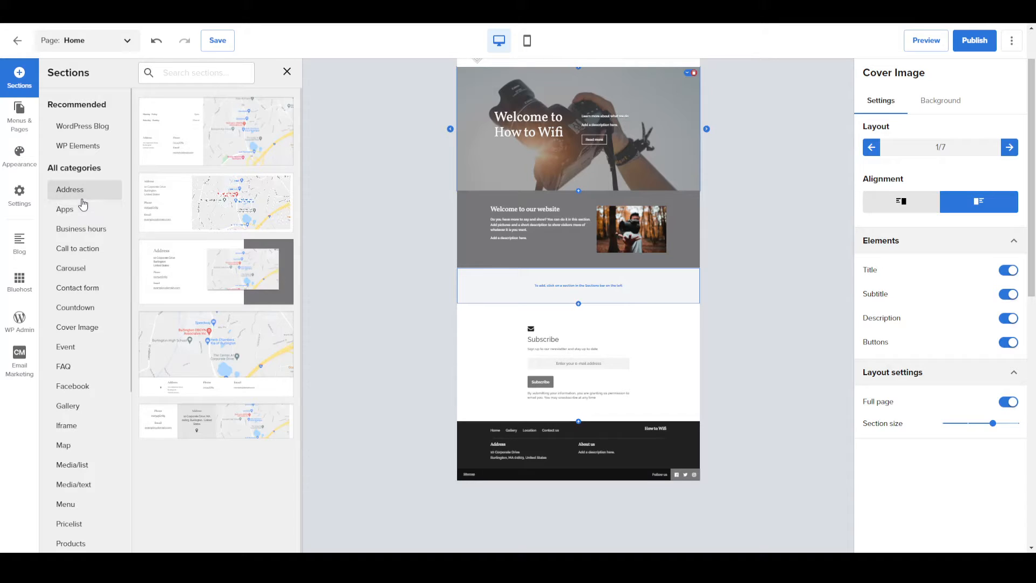
scroll(82, 204, down, 1)
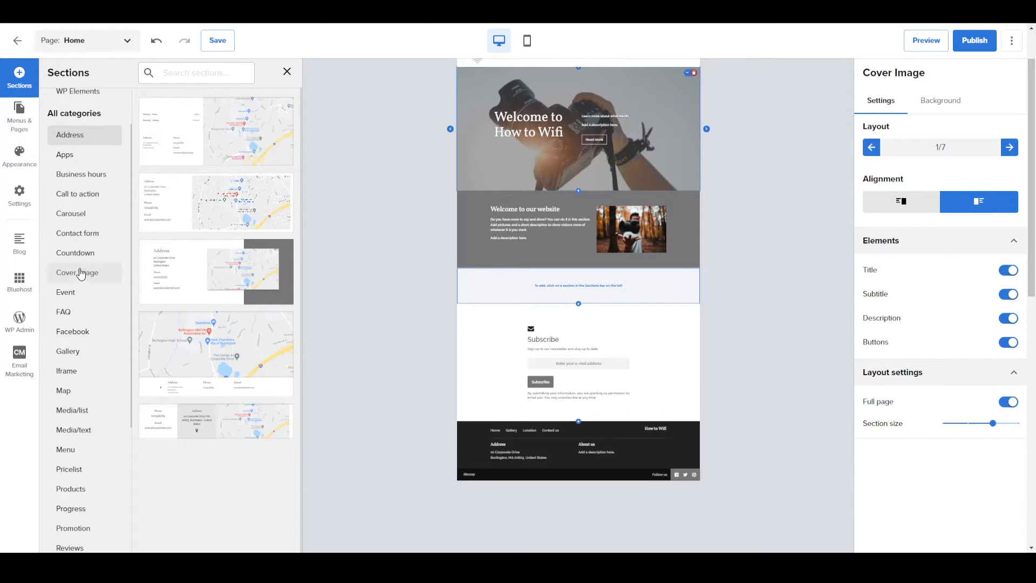
scroll(80, 273, down, 1)
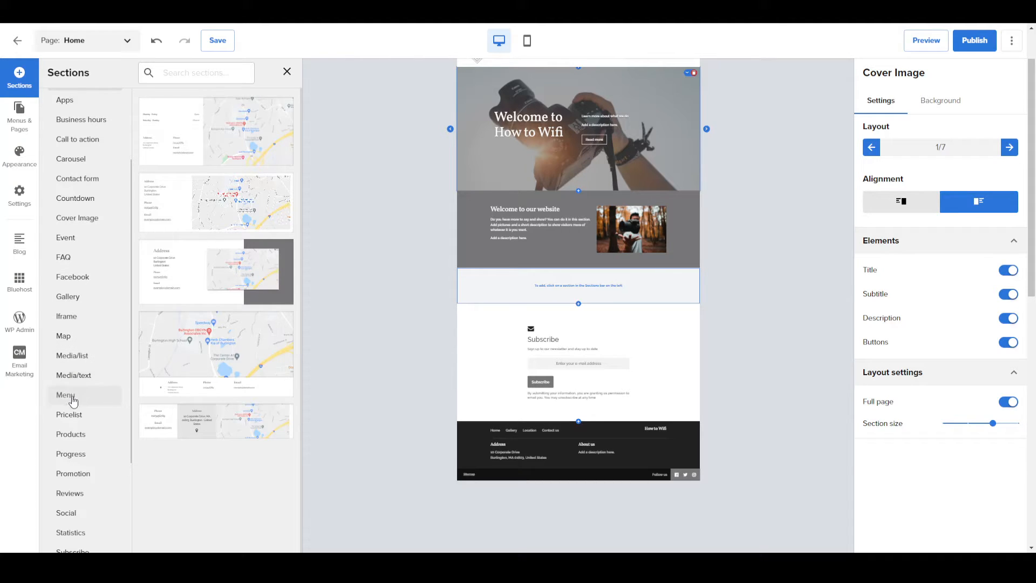
scroll(78, 458, down, 3)
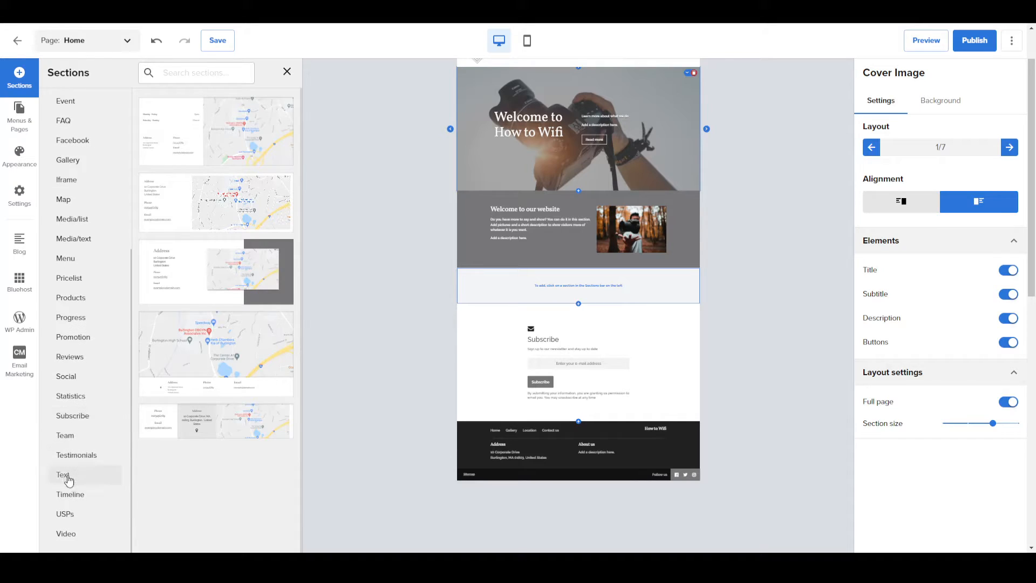
click(68, 478)
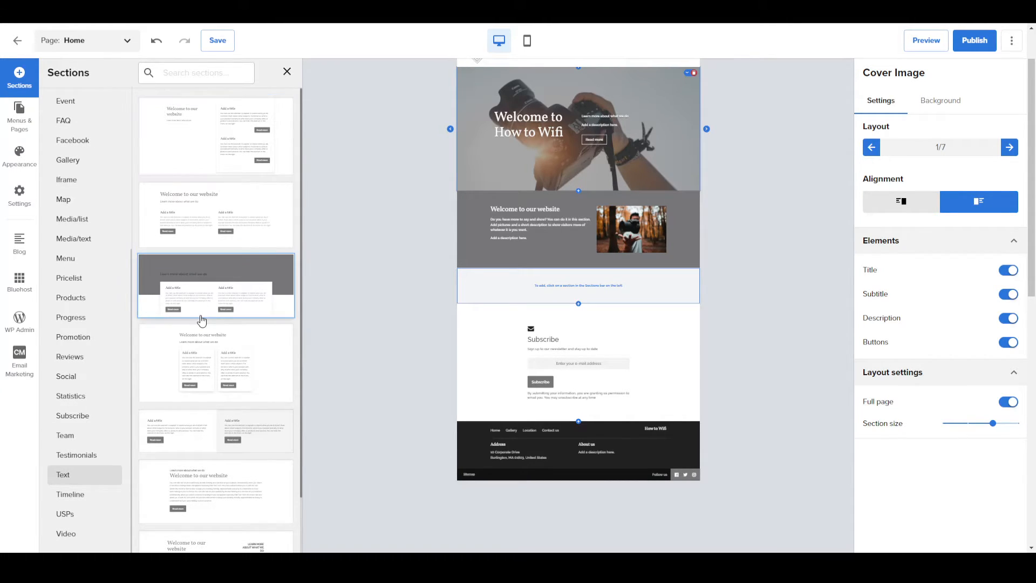
click(206, 308)
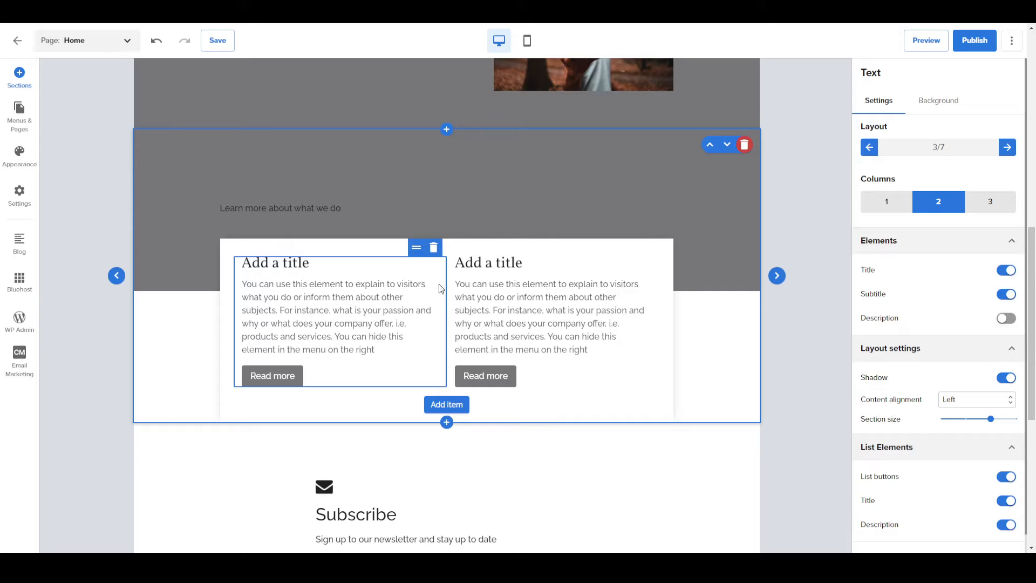
click(744, 146)
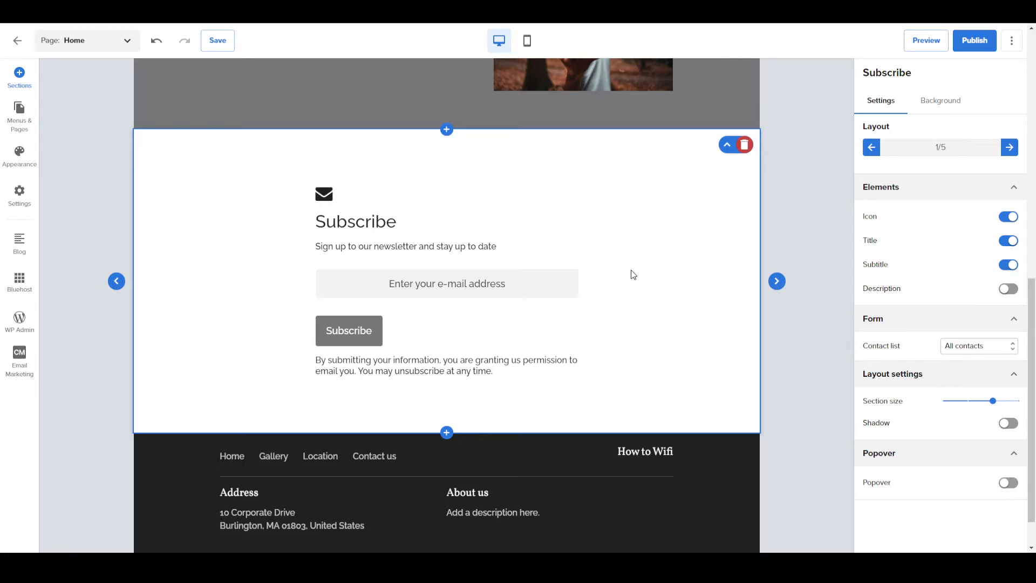
Switch the Subscribe section to its second layout, with the camera photo beside the sign-up form.
click(776, 281)
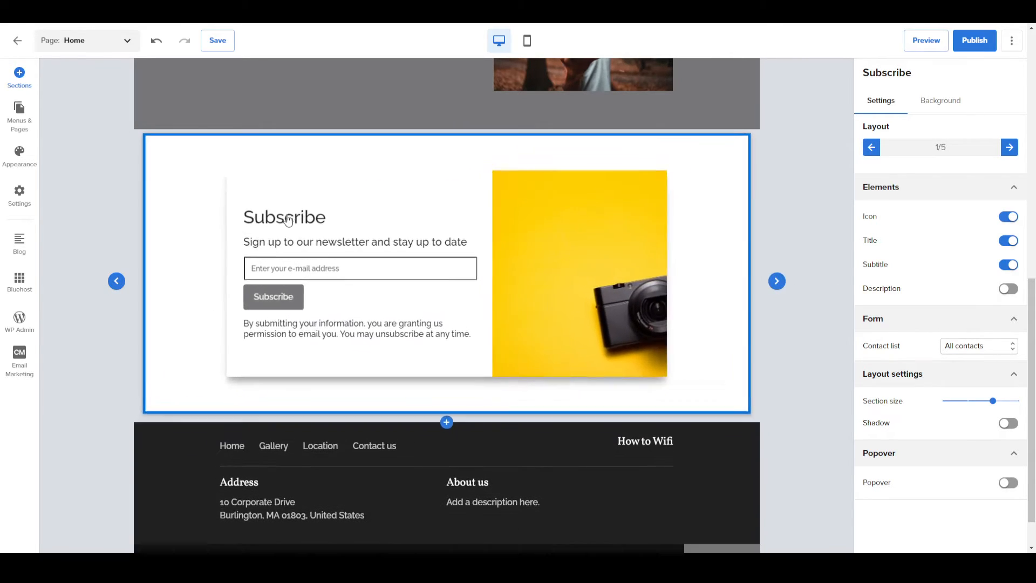
scroll(85, 249, up, 6)
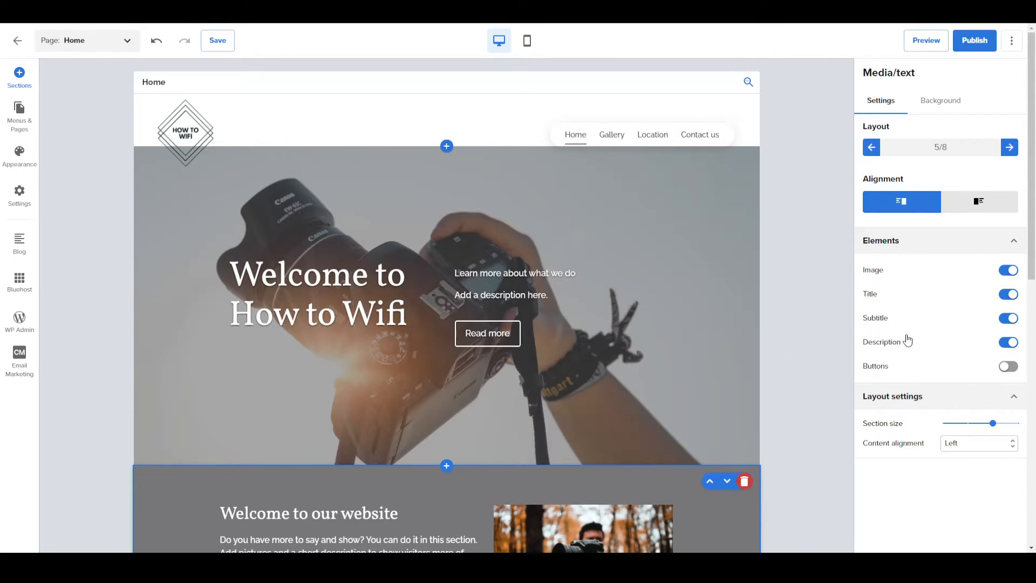
Try the cover image alignment with the title and description swapped, and restore the alignment with the title first.
click(657, 243)
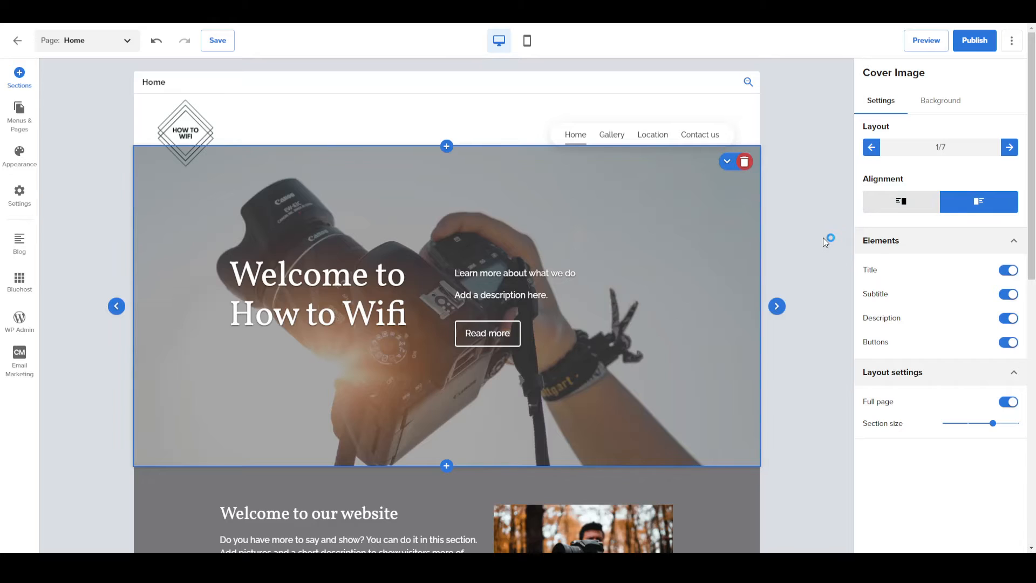
click(915, 215)
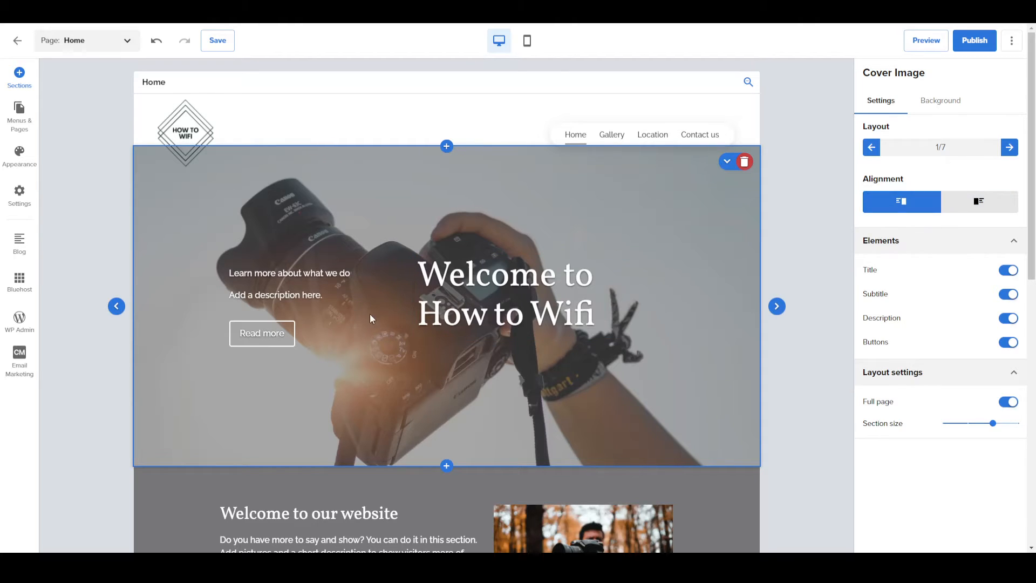
click(973, 204)
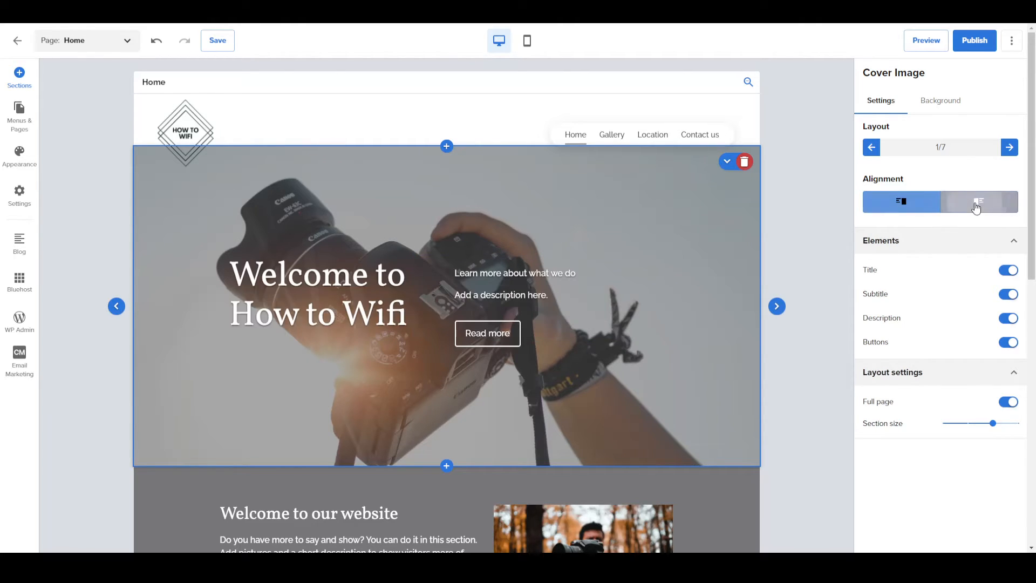
click(913, 205)
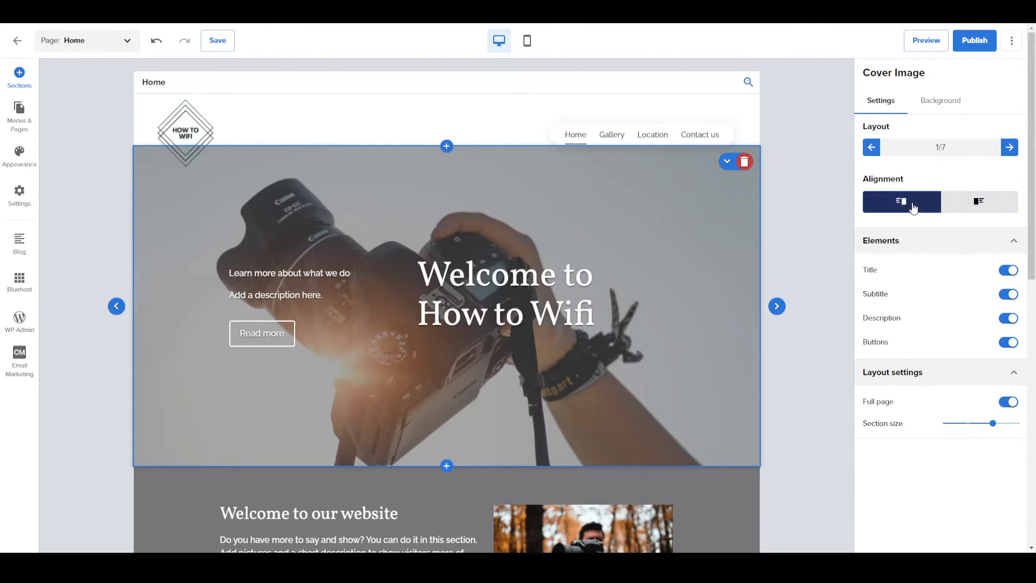
click(977, 203)
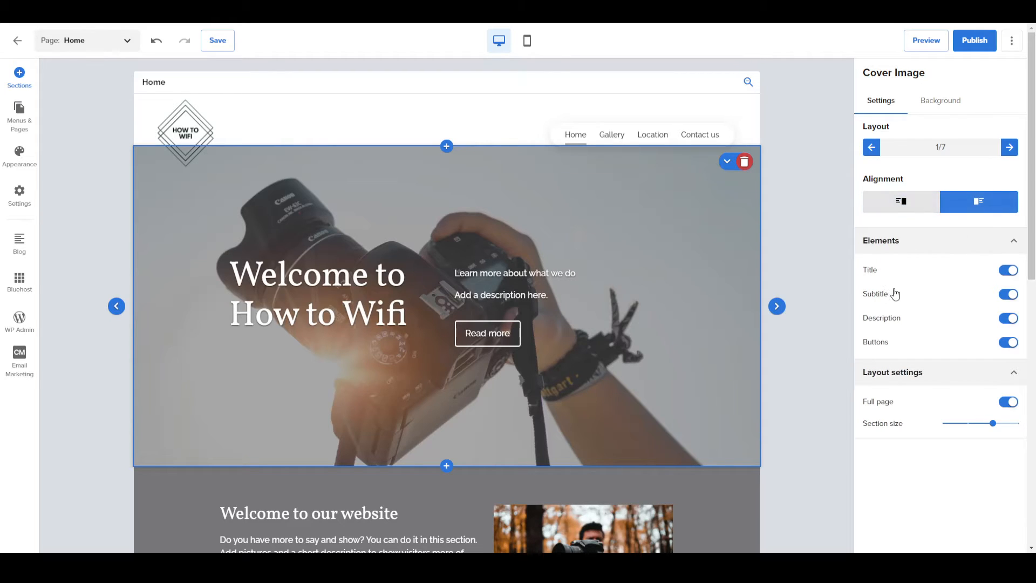
Try hiding the cover image's title and show it again.
click(1007, 272)
click(1008, 271)
click(937, 246)
click(935, 244)
Reduce the cover image's section size to roughly a third of its range and try the section with Full page off.
scroll(909, 338, down, 1)
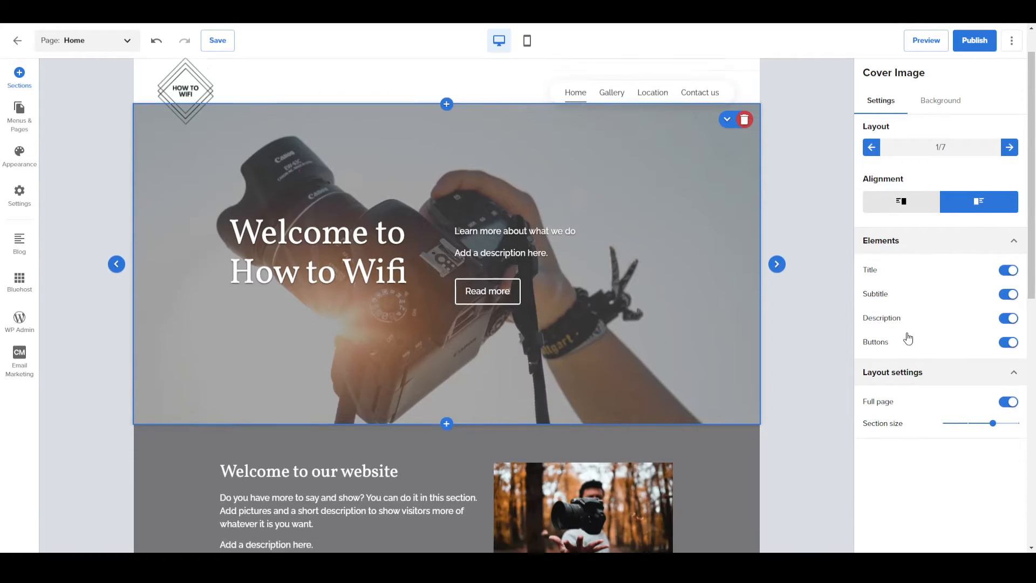
drag(992, 428, 969, 424)
click(1007, 403)
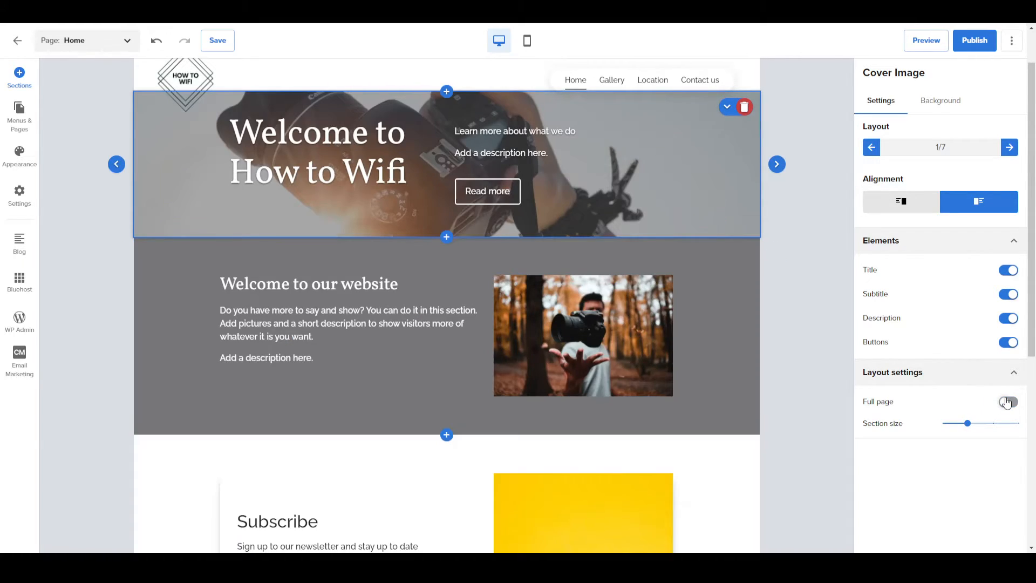
scroll(596, 325, down, 10)
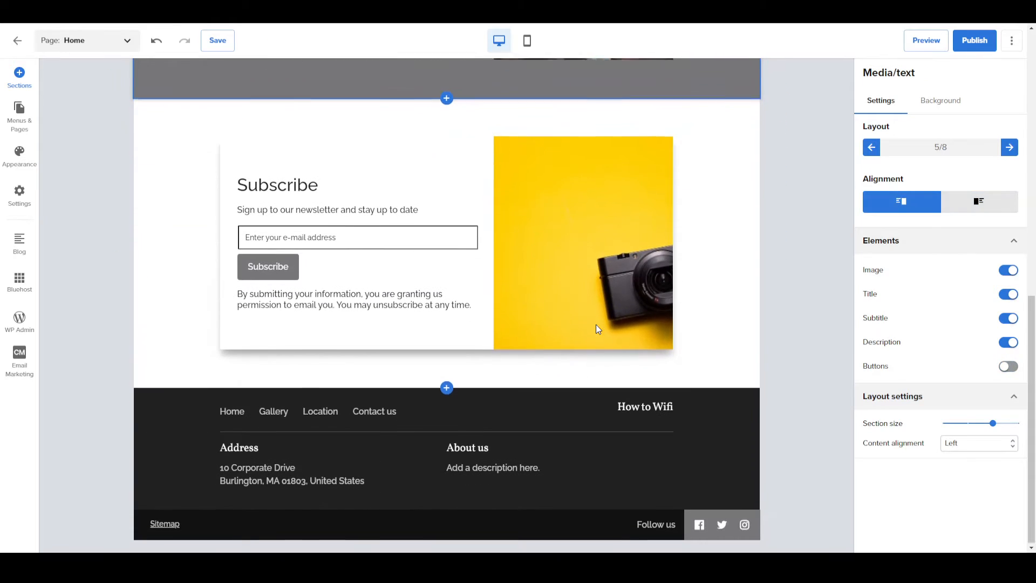
click(596, 328)
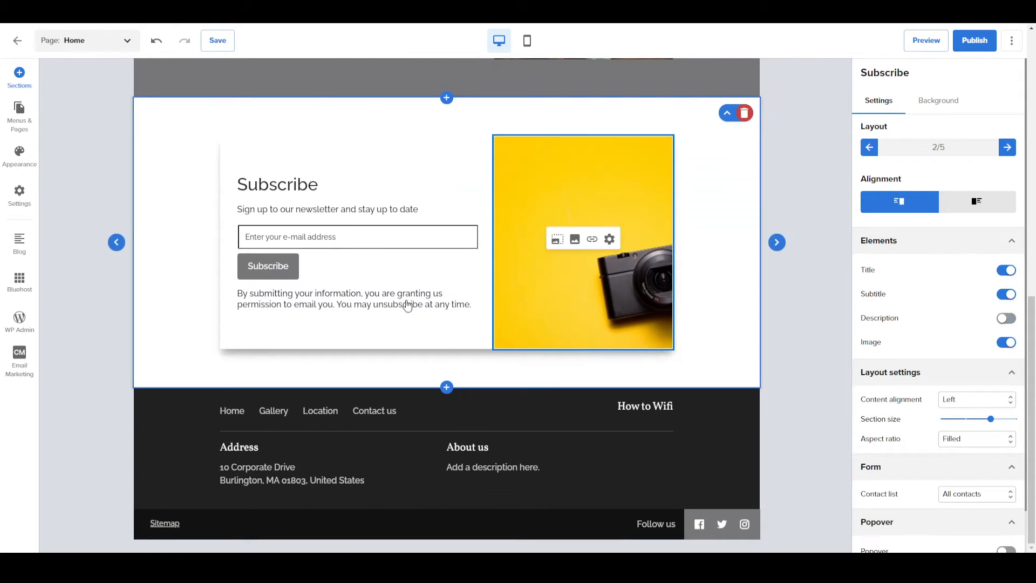
Add a new page to the site using the WordPress Blog page type.
click(16, 123)
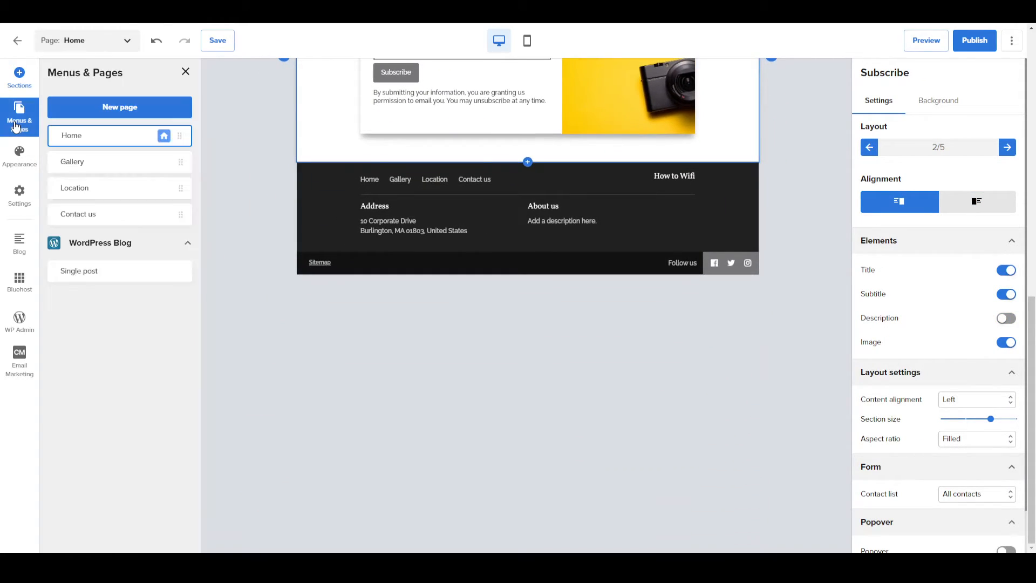
scroll(348, 215, up, 10)
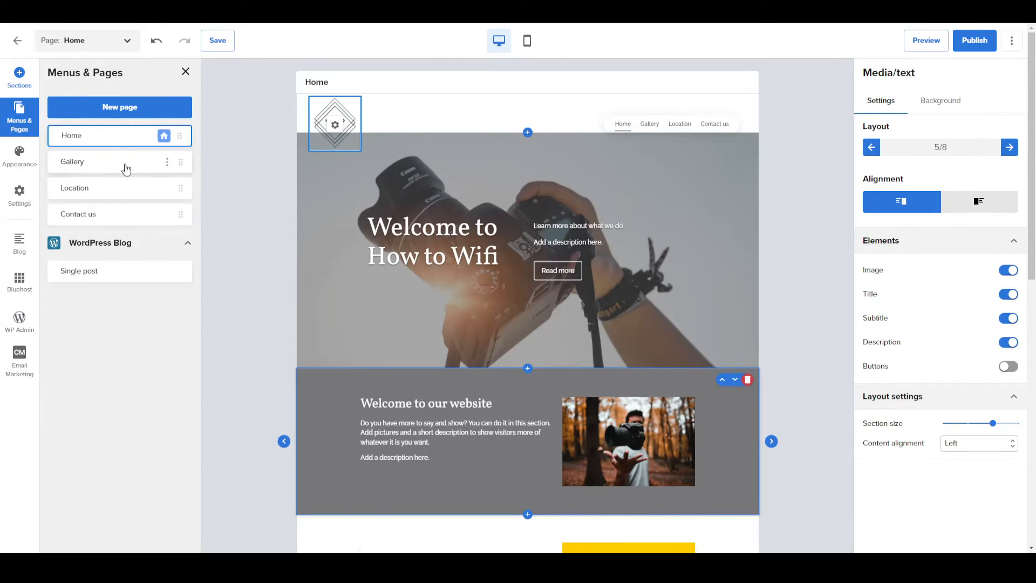
click(112, 108)
click(200, 204)
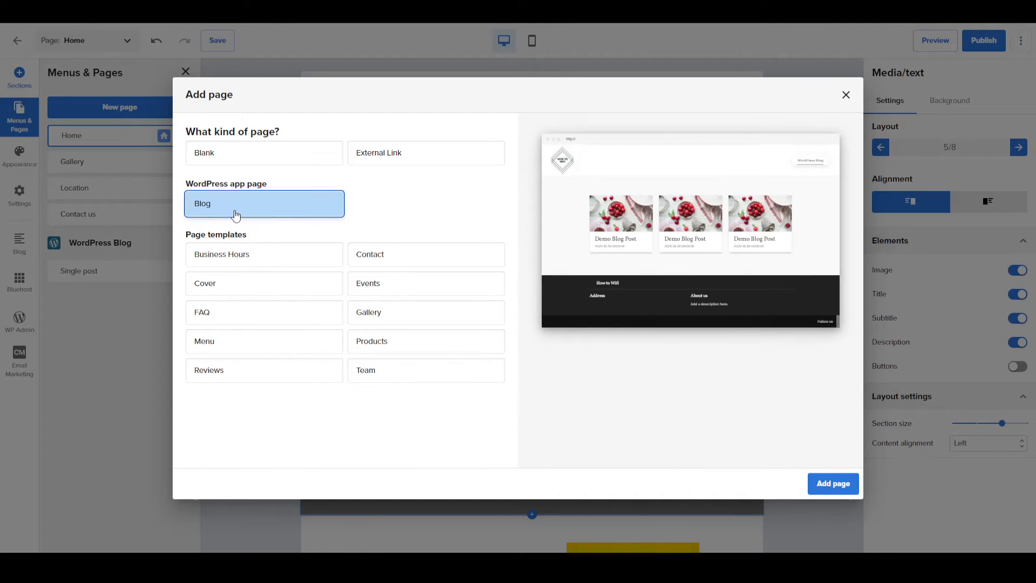
click(845, 492)
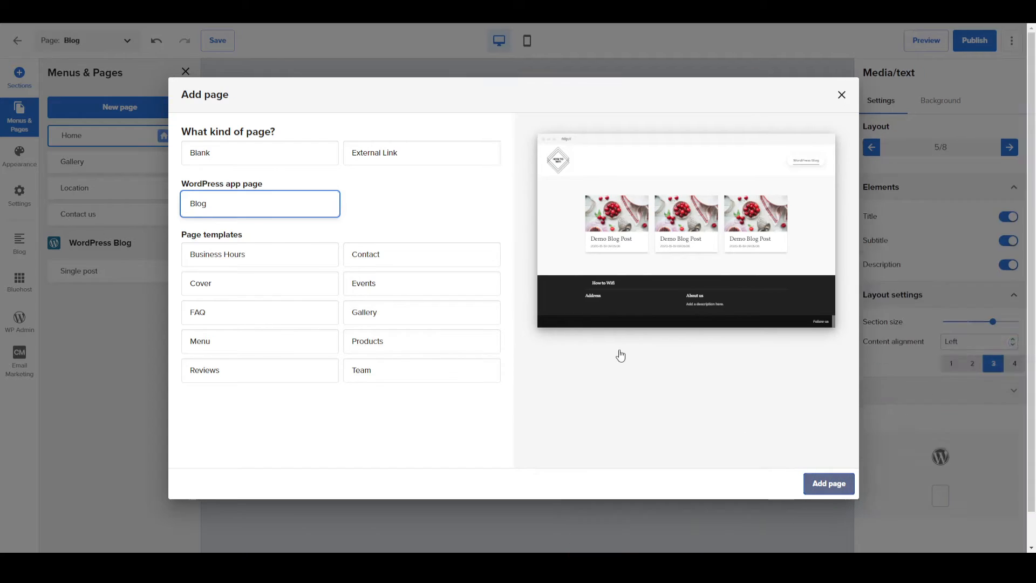
Move the Blog page directly below Home in the page order and return to the Home page.
click(21, 115)
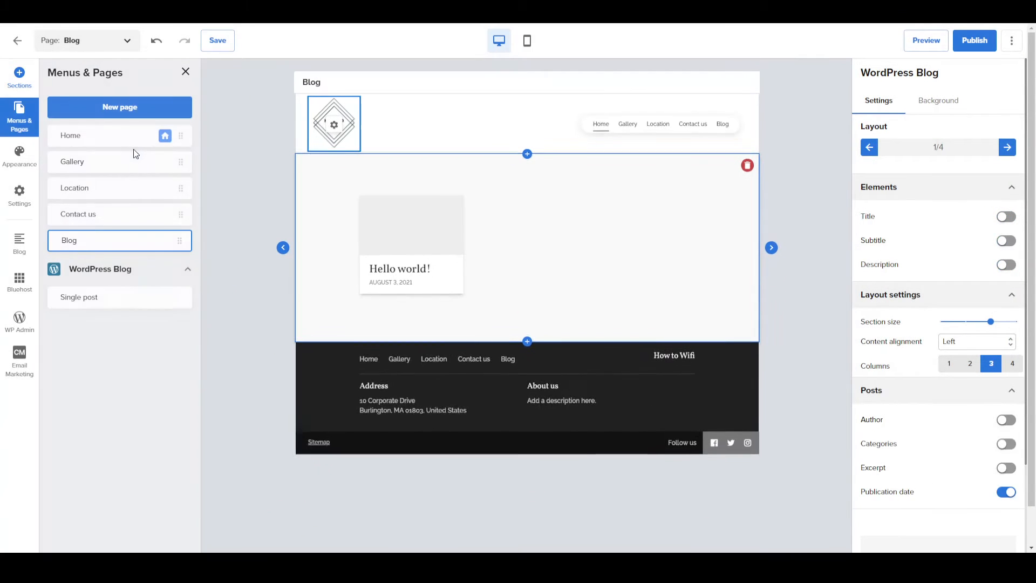
drag(81, 241, 79, 162)
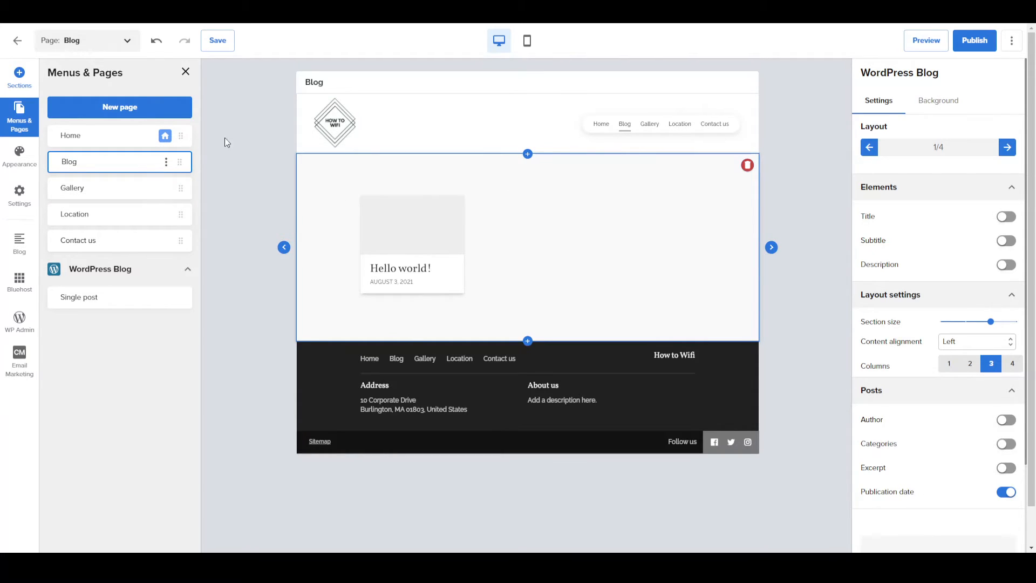
click(97, 136)
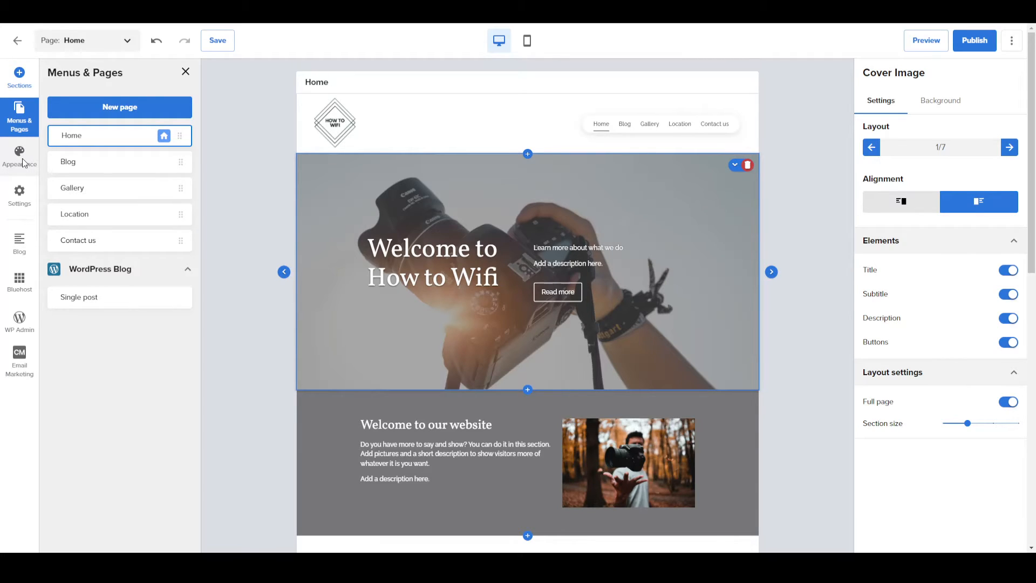
Examine the site-wide appearance options for colors, fonts and animations.
click(22, 158)
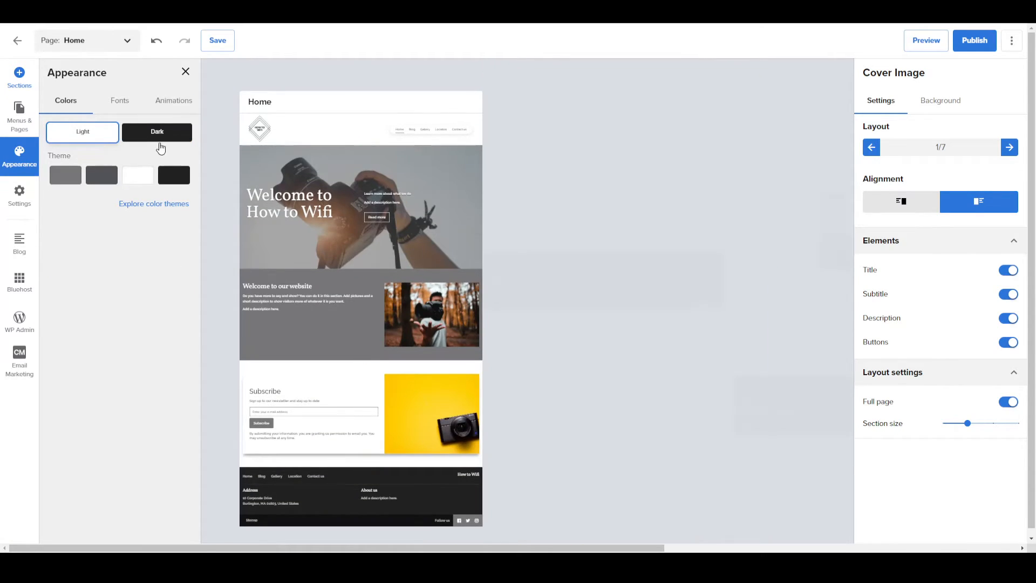
click(120, 102)
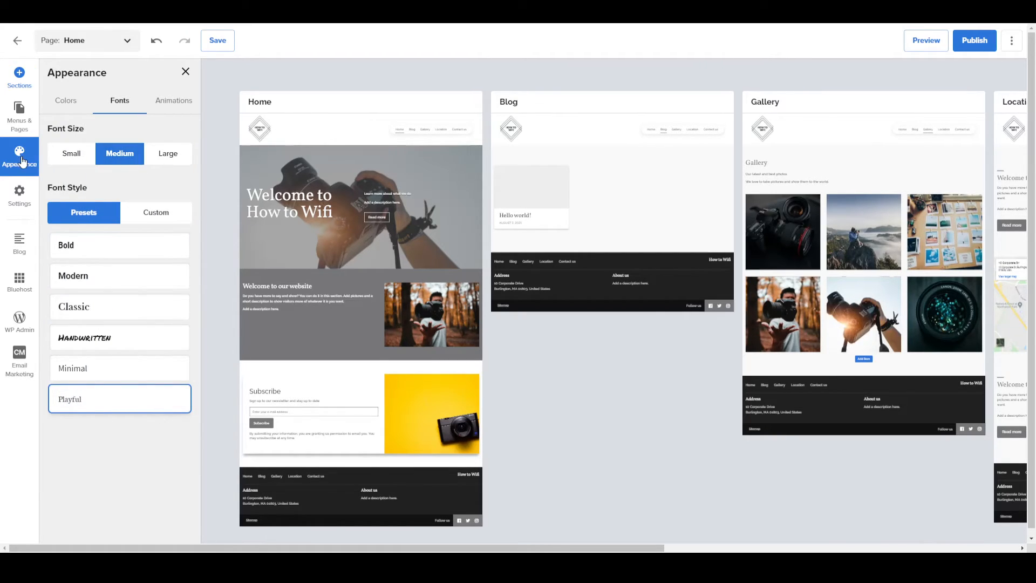
click(159, 103)
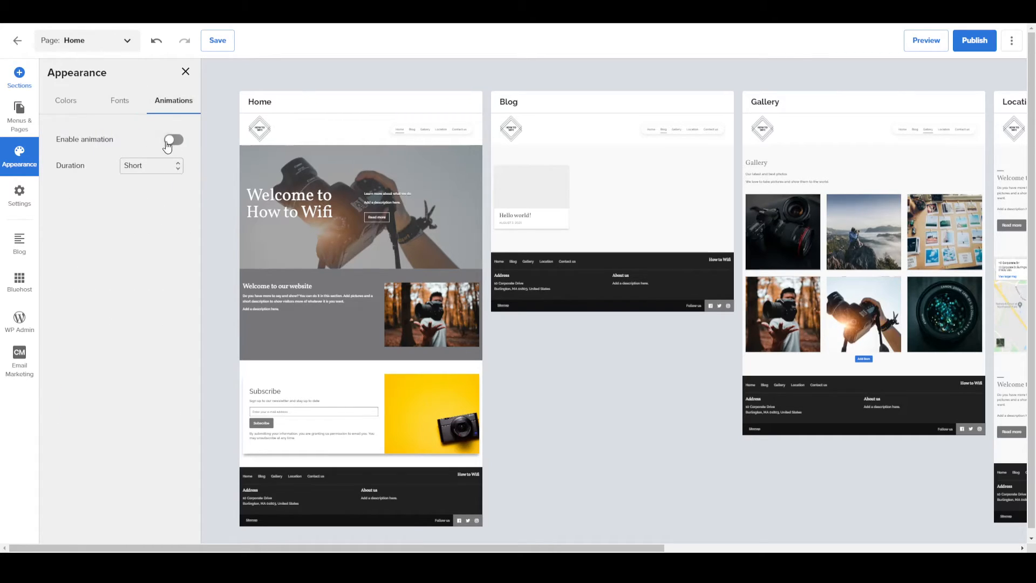
Check the site's name settings and return to the Home page's cover image section.
click(17, 200)
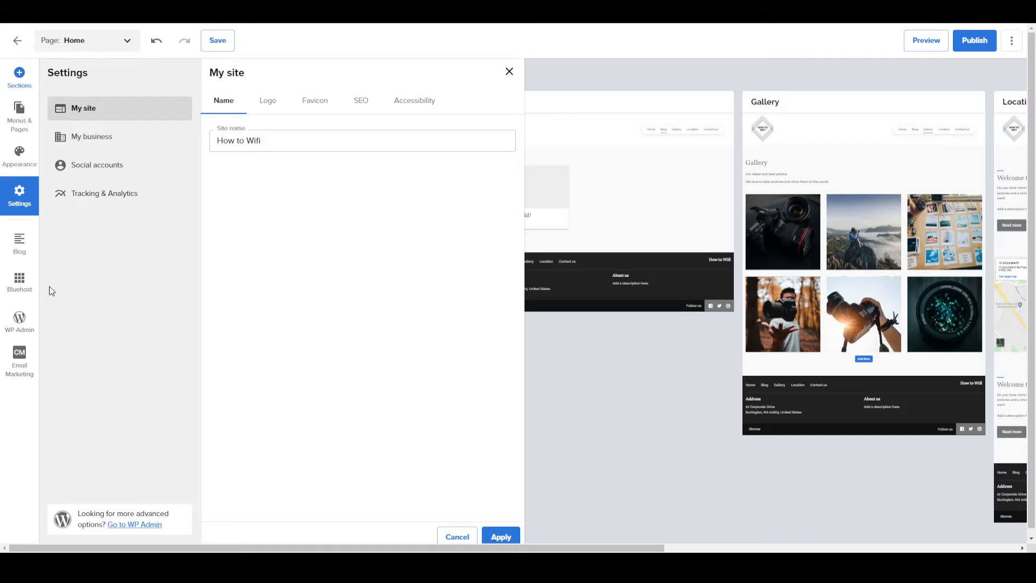
click(509, 72)
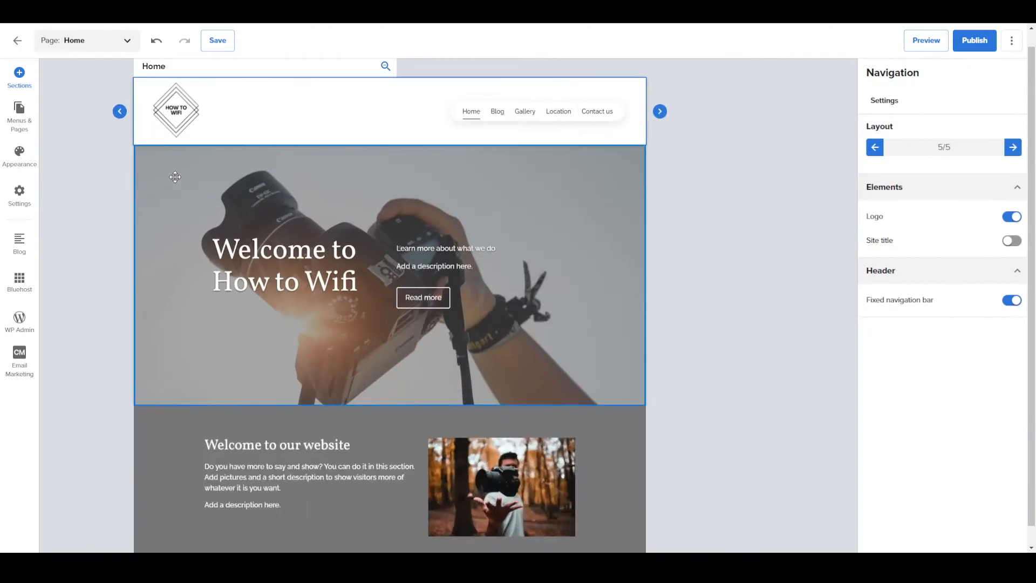
click(175, 177)
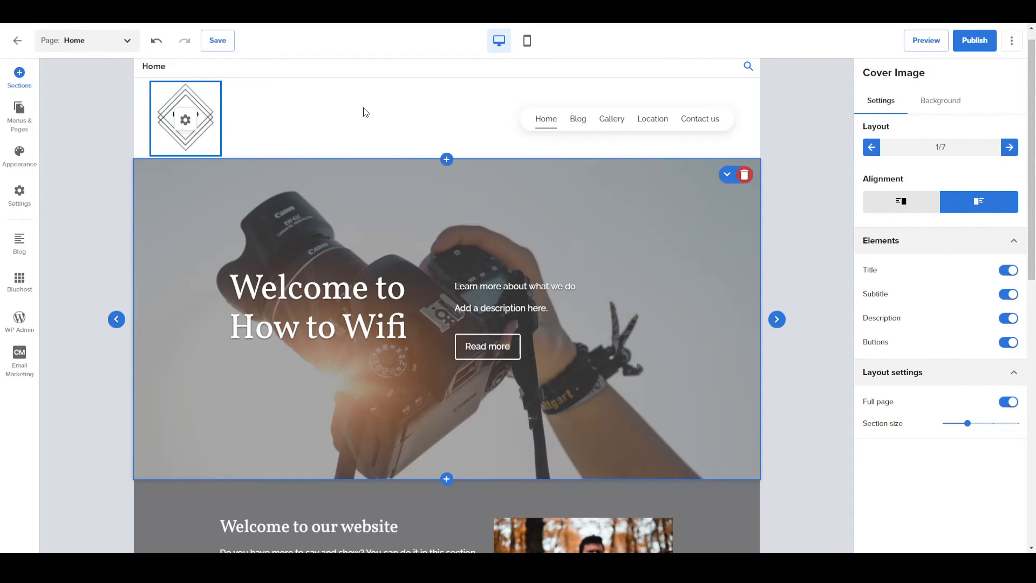
Examine the Home page in the mobile layout and return to the desktop layout.
click(528, 43)
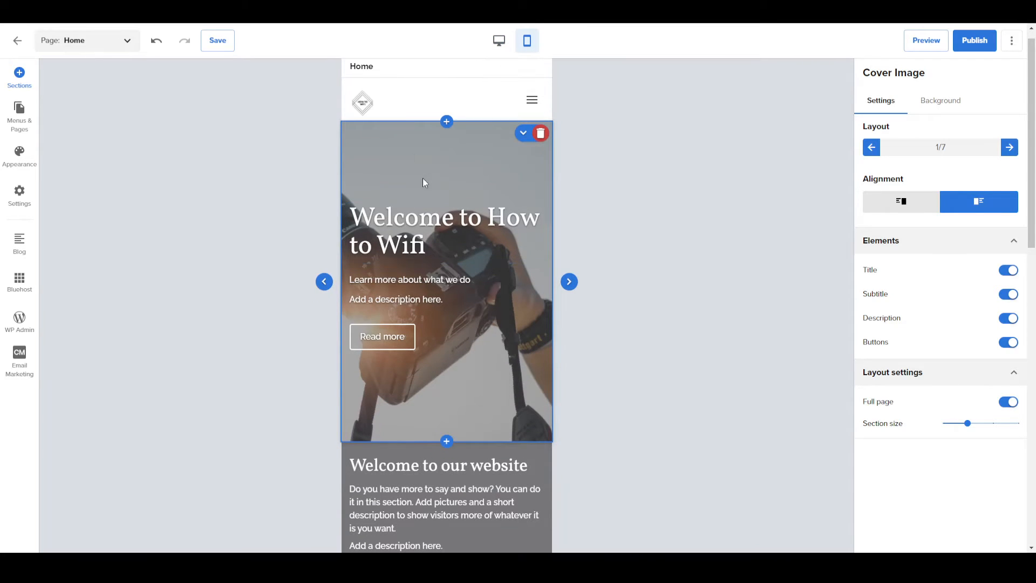
scroll(426, 144, down, 14)
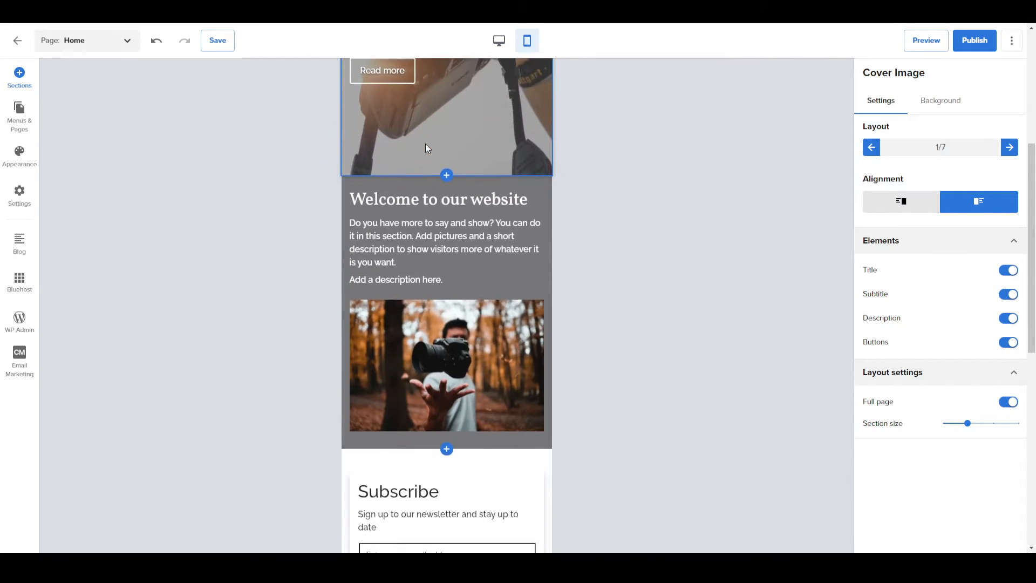
scroll(425, 144, up, 14)
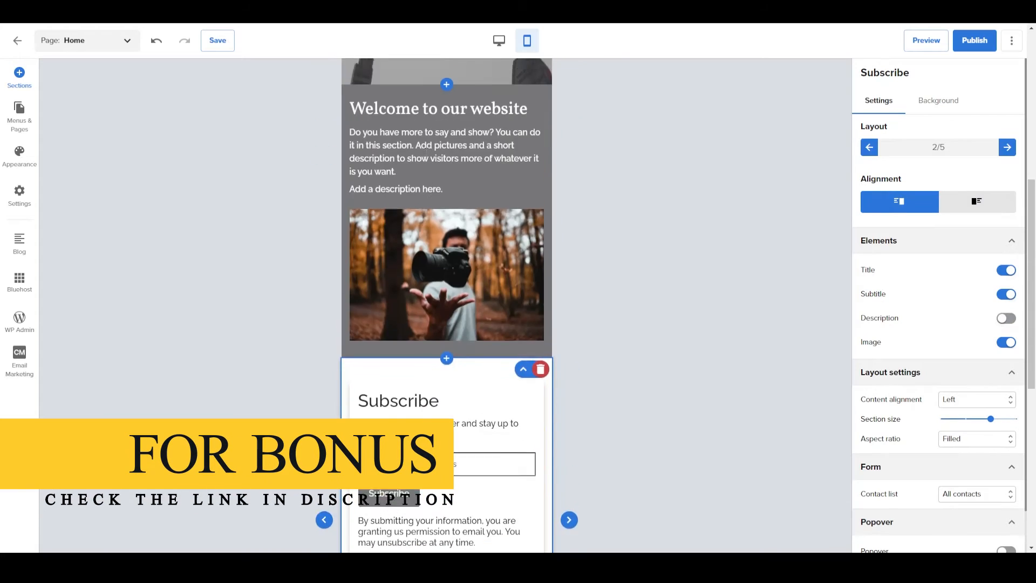
click(499, 40)
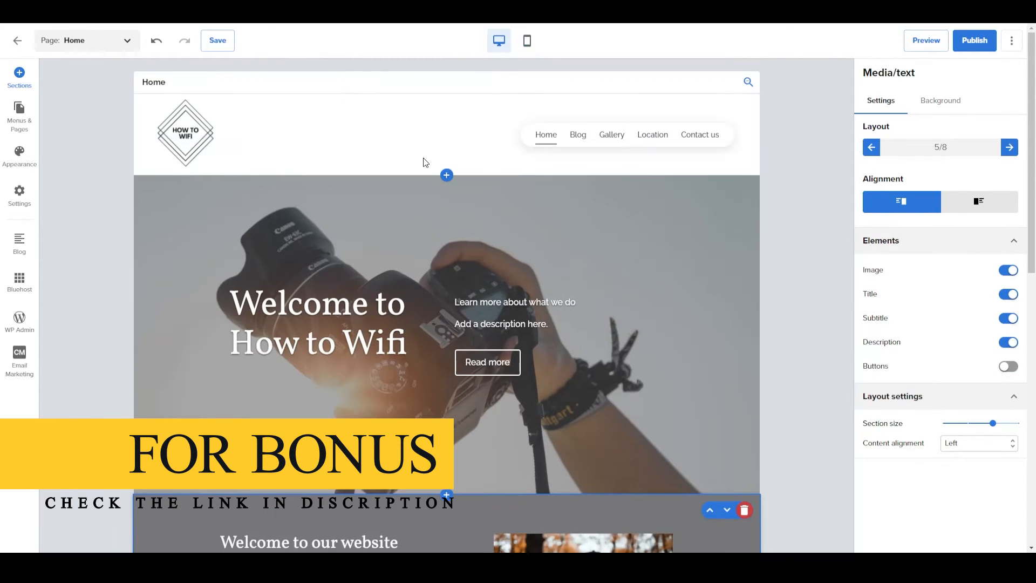
Change the cover image's background overlay to black and raise its opacity slightly above the middle of the range.
click(636, 253)
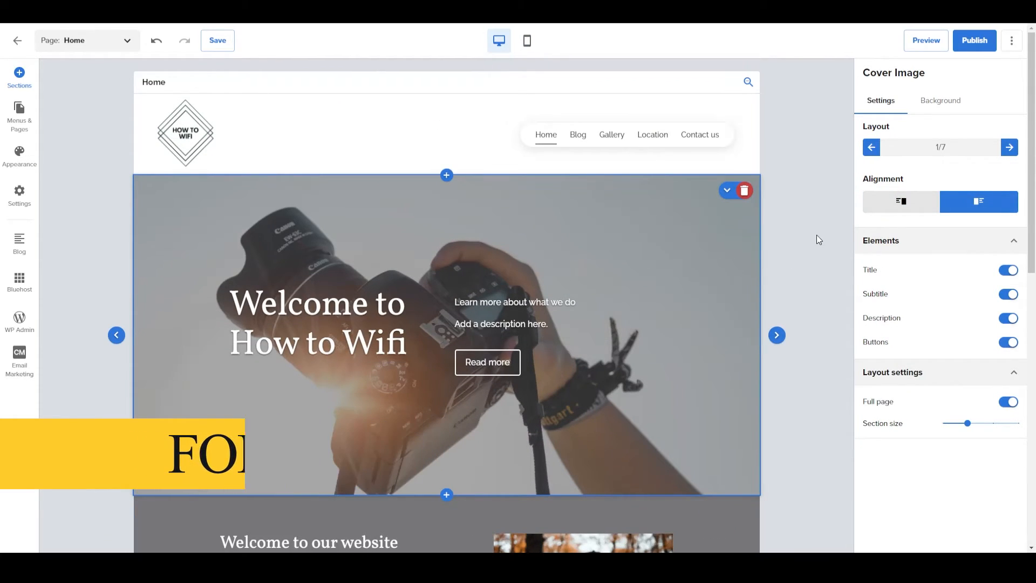
click(953, 108)
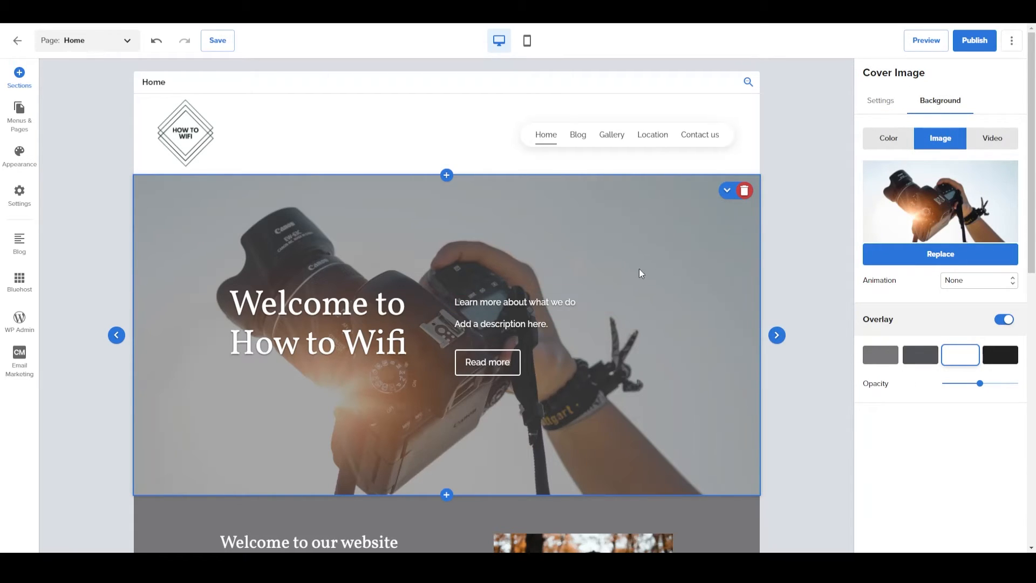
click(921, 354)
click(882, 359)
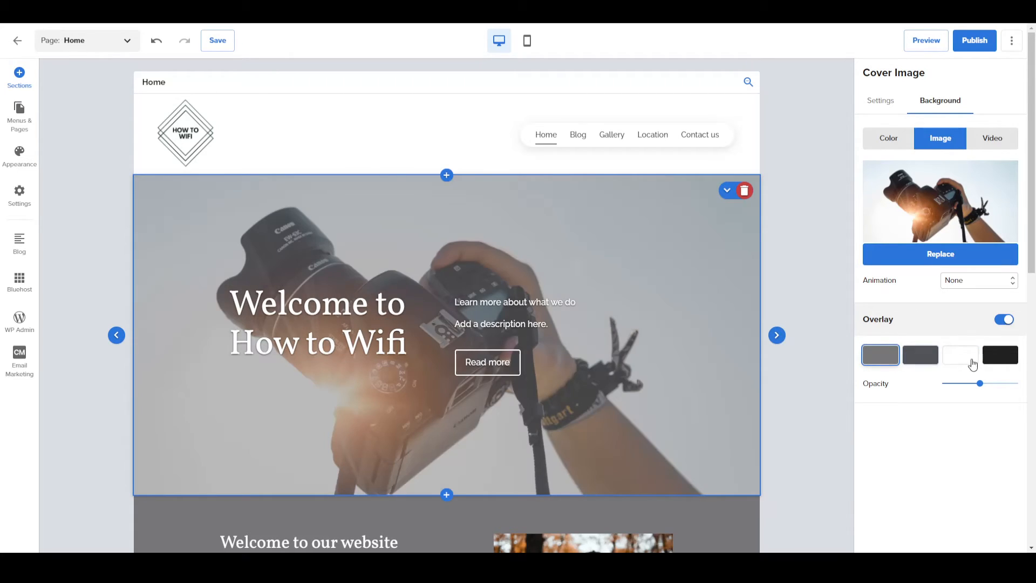
click(1009, 357)
mouse_move(980, 384)
mouse_move(979, 384)
mouse_down()
mouse_move(1001, 383)
mouse_move(983, 384)
mouse_up()
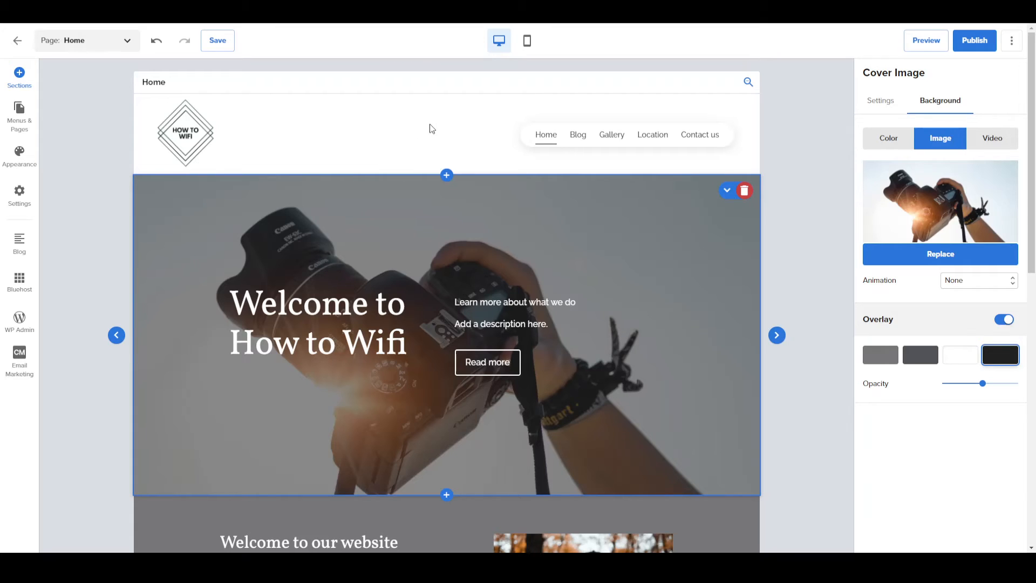
Publish the site, look through the live Home and Blog pages, and dismiss the published-site notice in the builder.
click(974, 40)
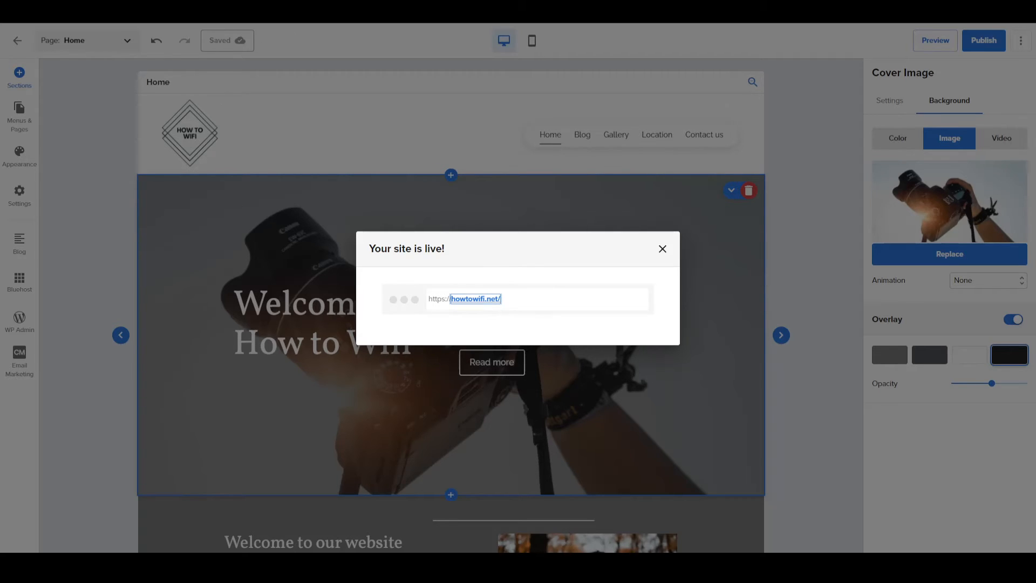
click(270, 10)
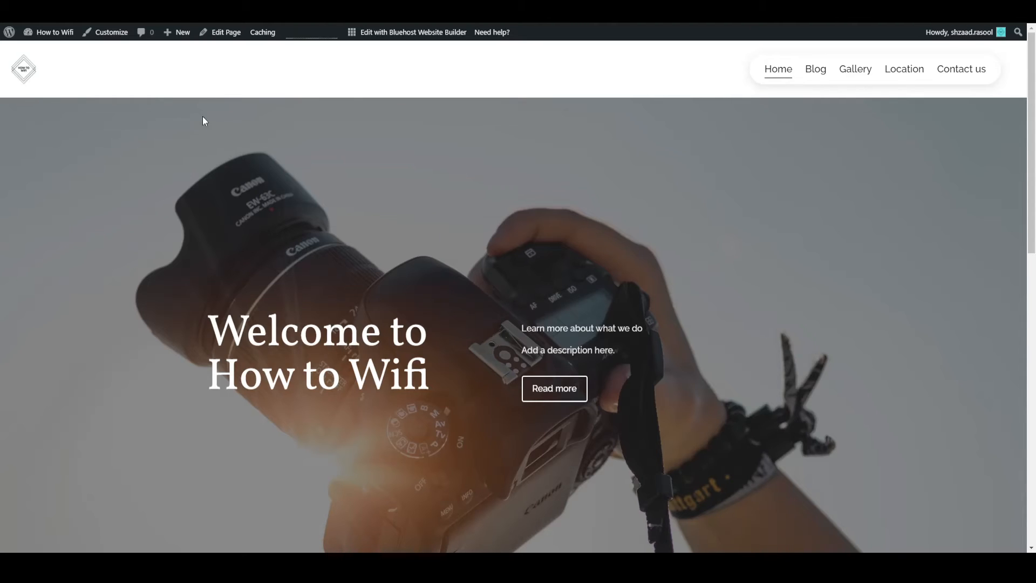
scroll(422, 209, down, 14)
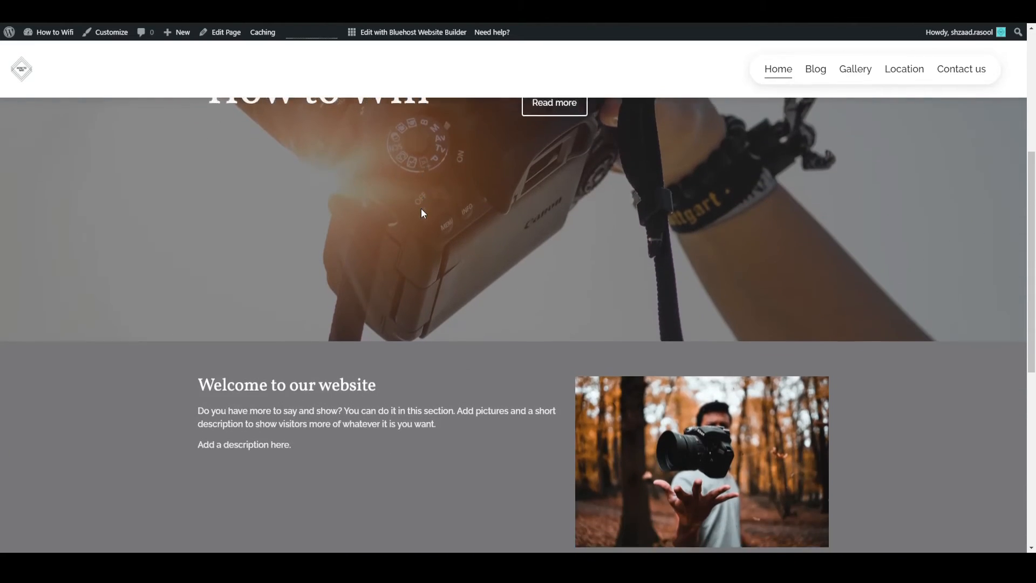
scroll(422, 208, up, 14)
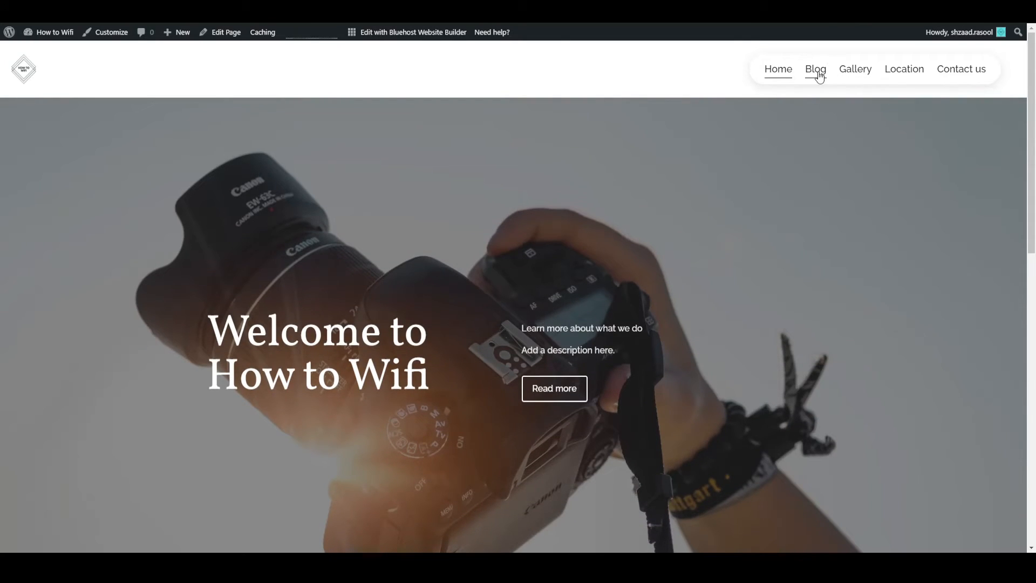
mouse_move(265, 42)
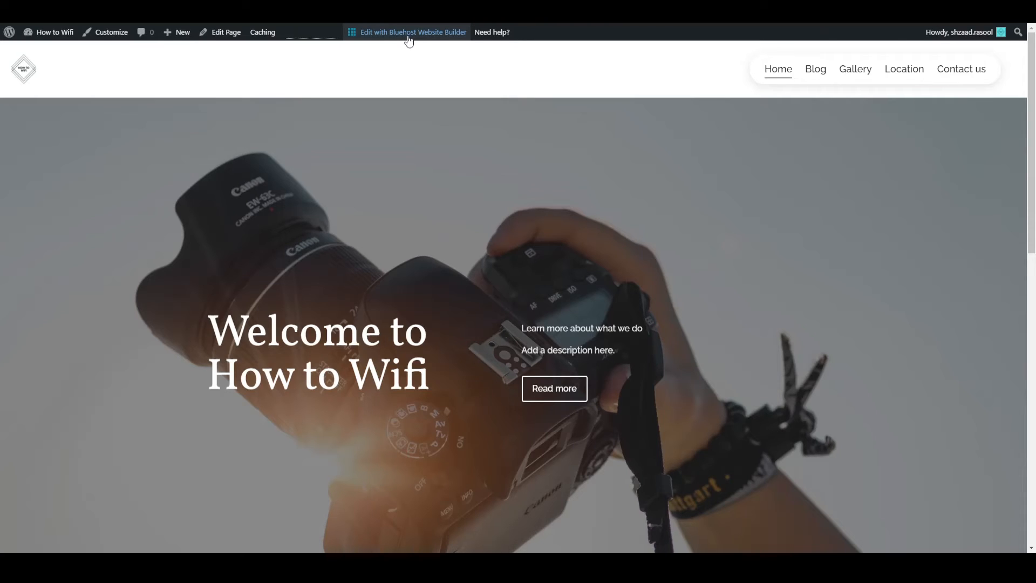
click(815, 69)
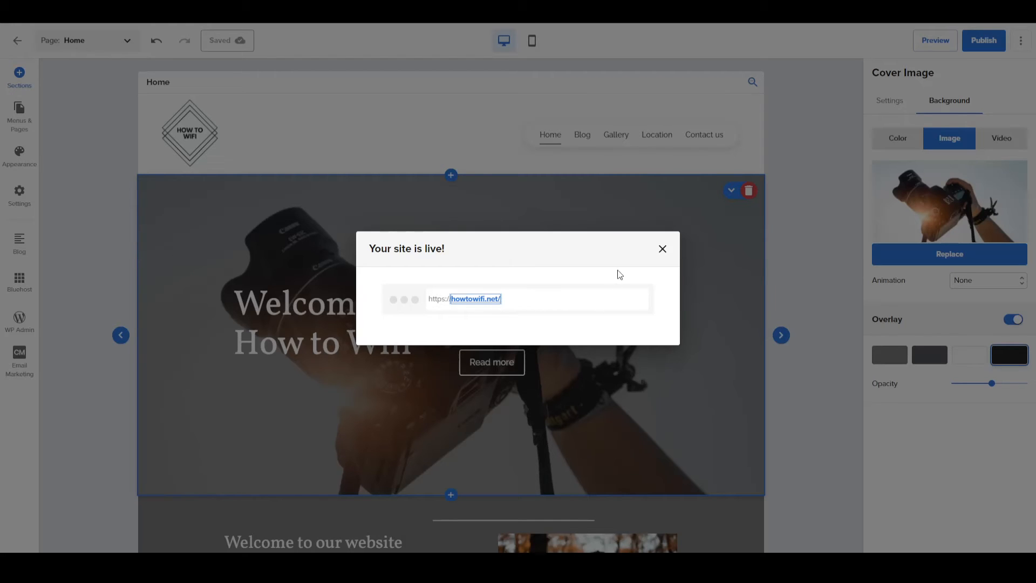
click(663, 248)
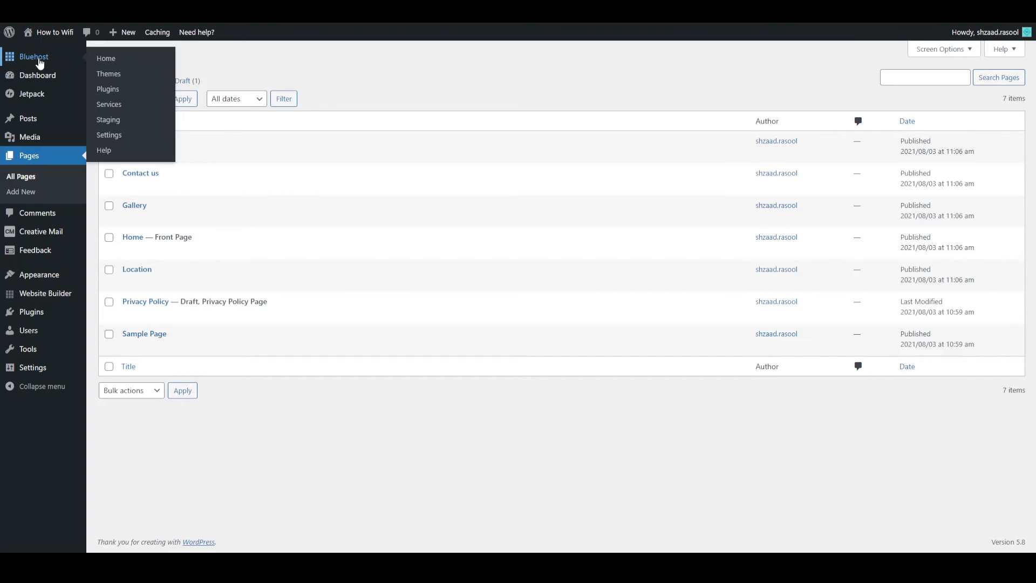
Create a new WordPress post titled "Test post 1" with the paragraph "How to wifi makes awsome videos.".
mouse_move(42, 85)
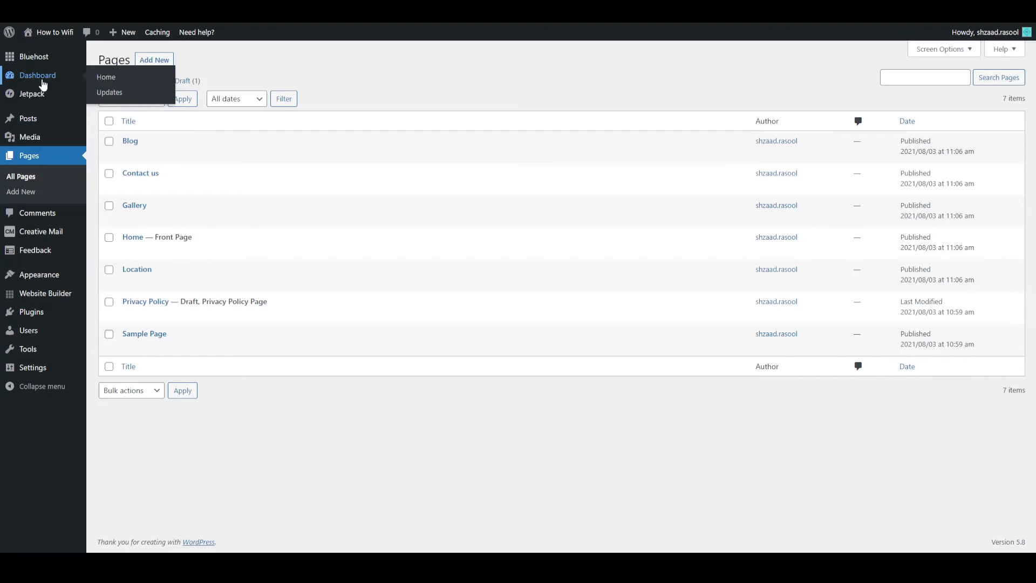
mouse_move(45, 125)
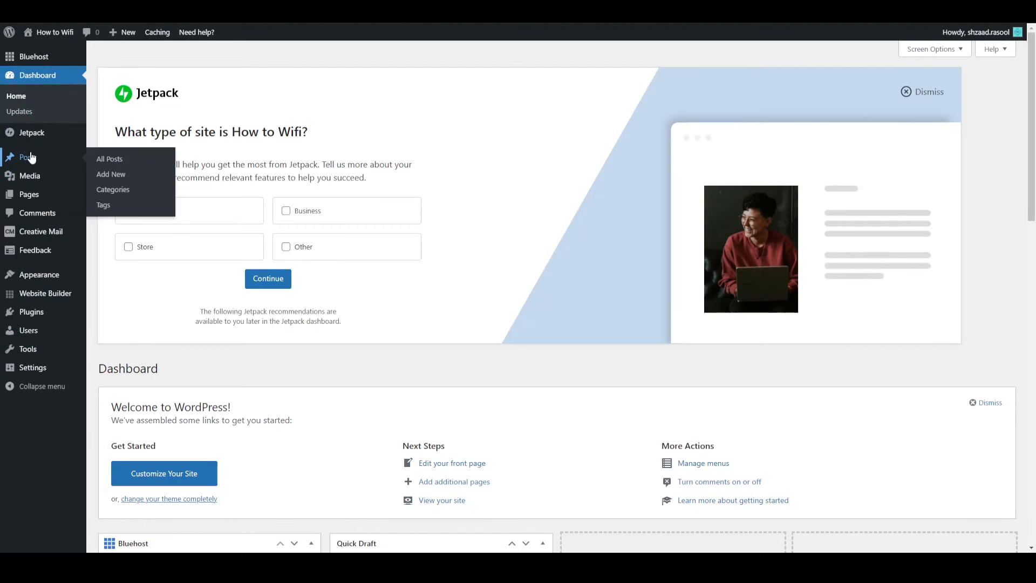
click(118, 179)
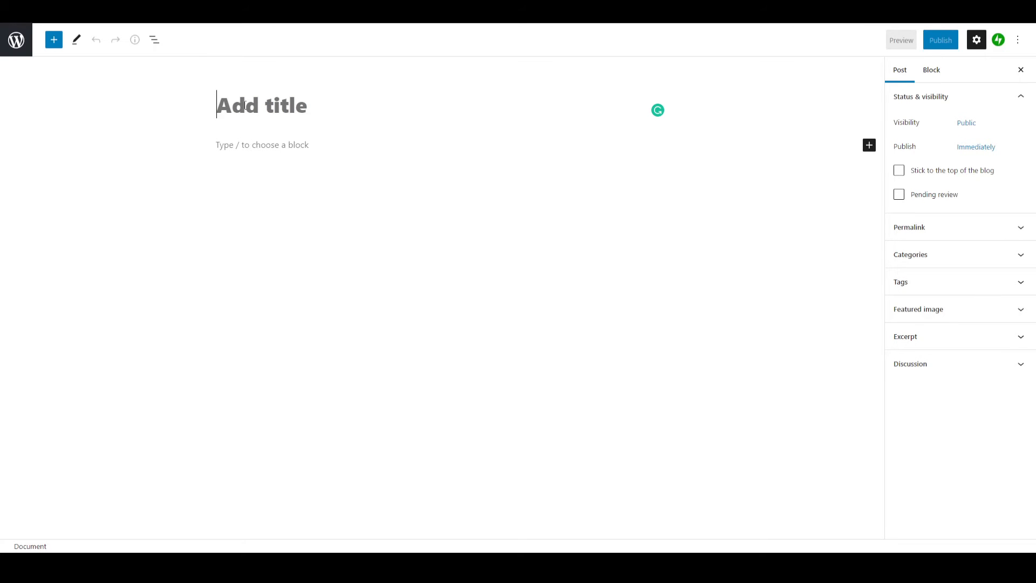
text(Test )
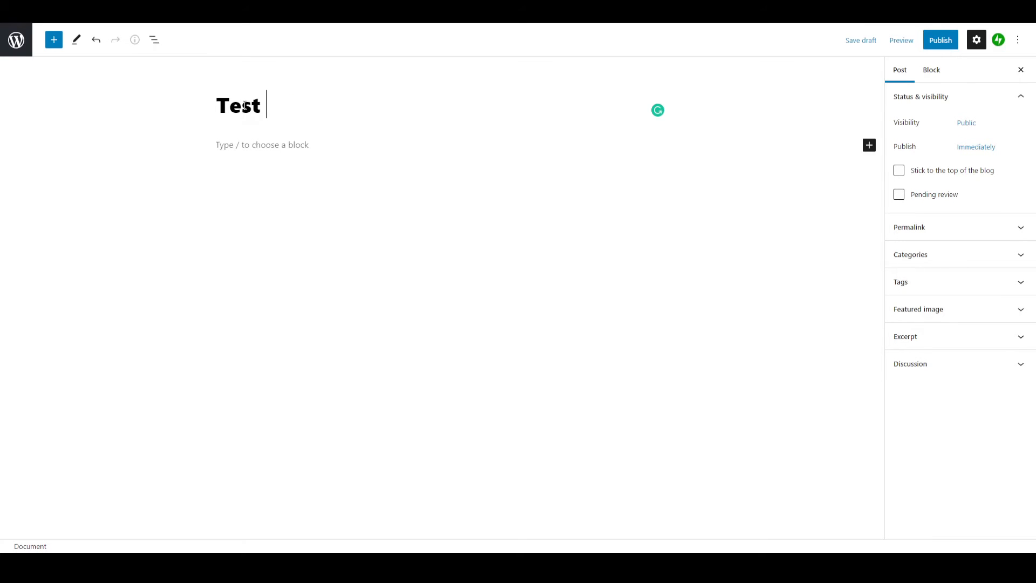
text(post 1)
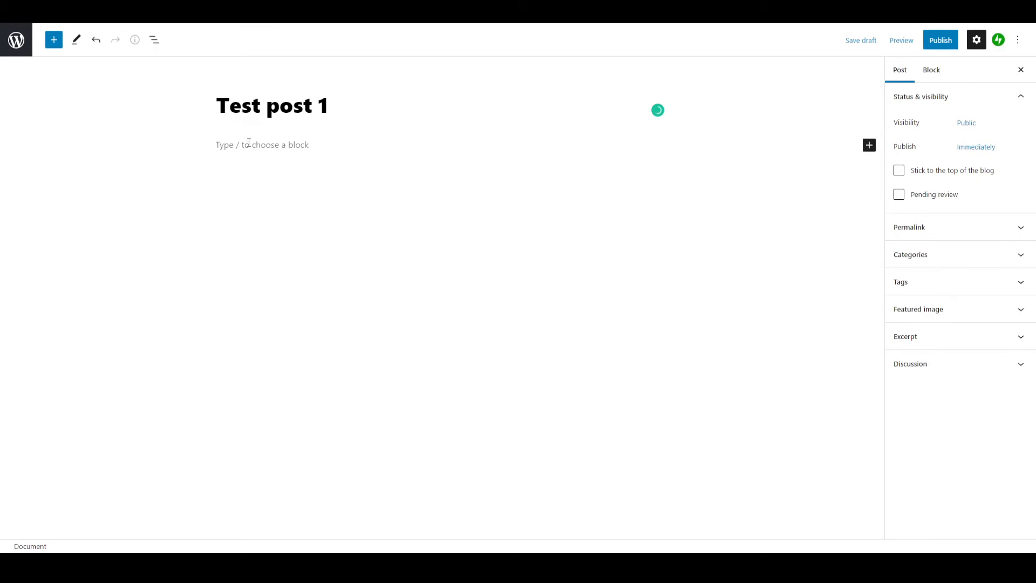
click(249, 143)
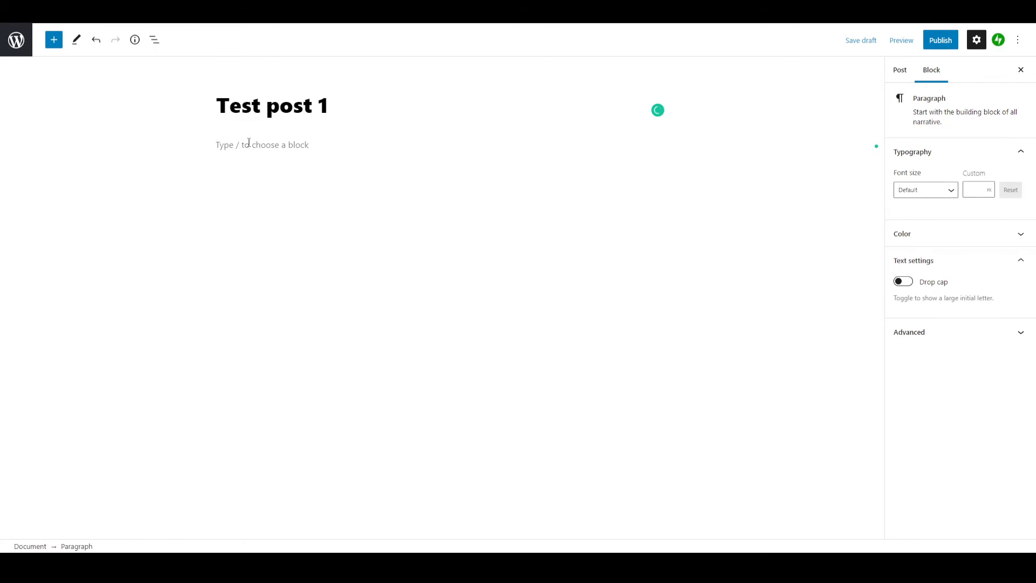
text(How to wifi makes awsome videos.)
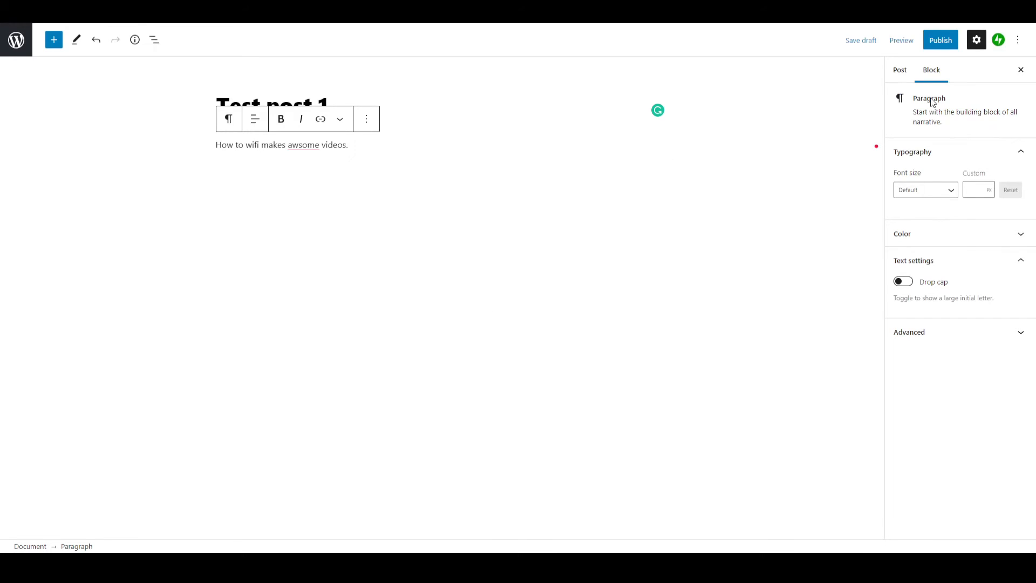
Try to correct "awsome" to "awesome" in the paragraph and publish the post.
mouse_move(302, 145)
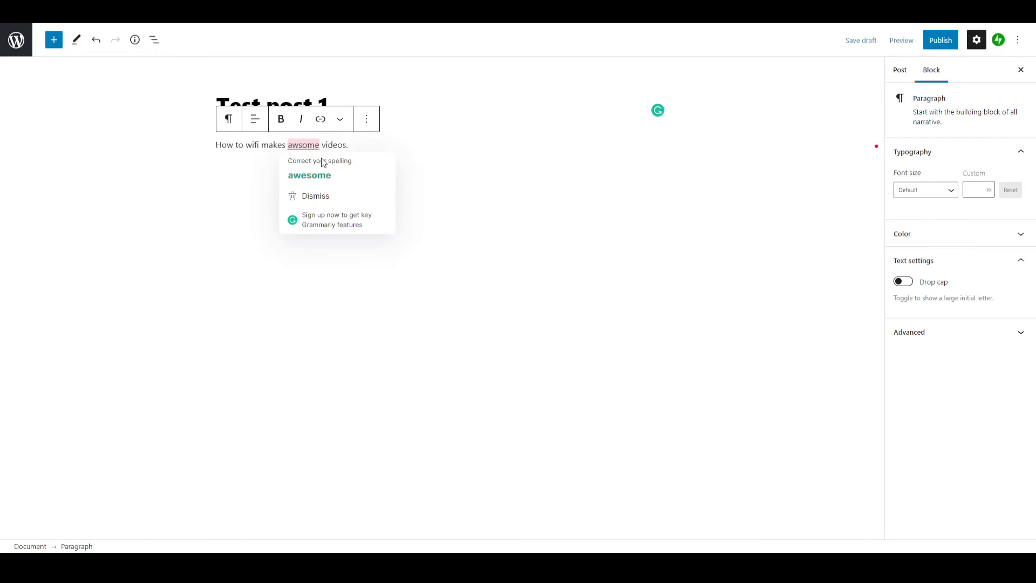
click(300, 172)
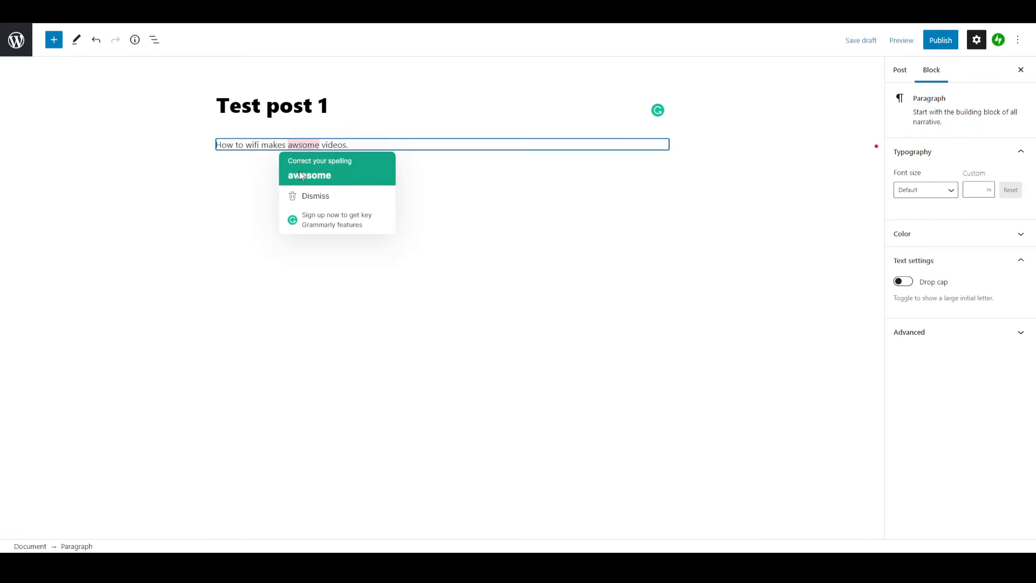
click(939, 46)
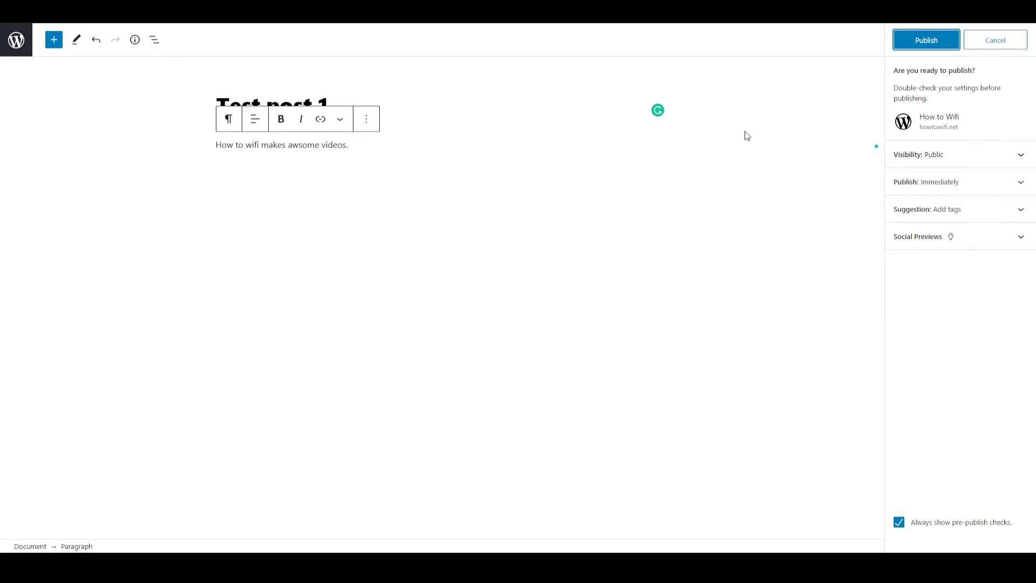
click(921, 44)
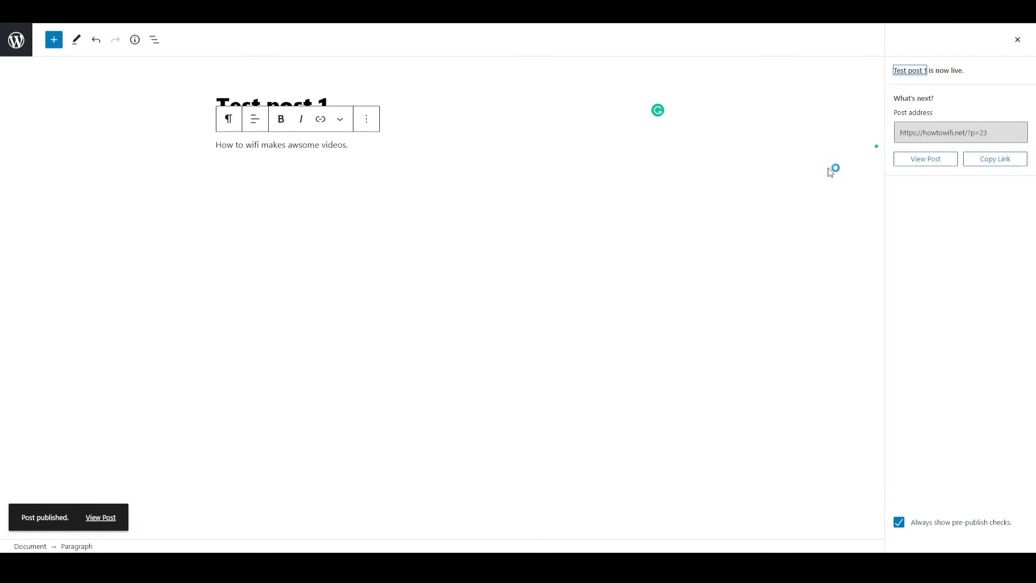
View the published post on the live site and check the Home page for blog content.
click(935, 161)
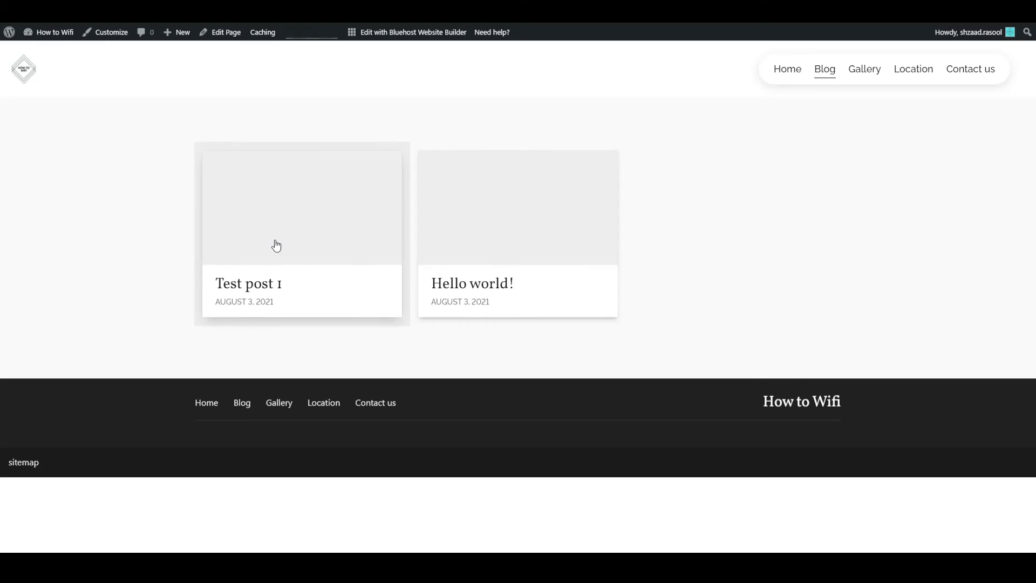
click(776, 74)
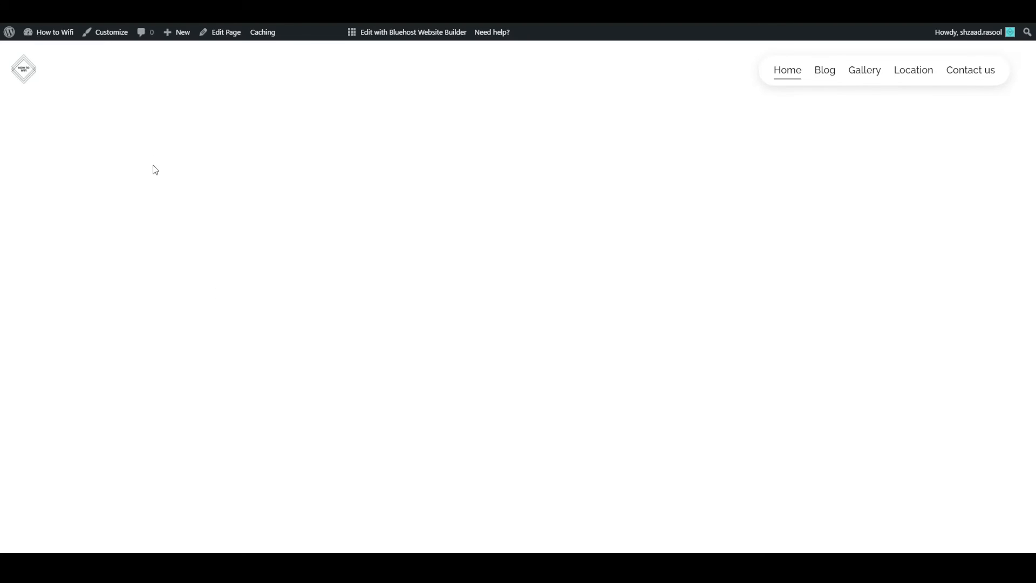
scroll(153, 165, down, 12)
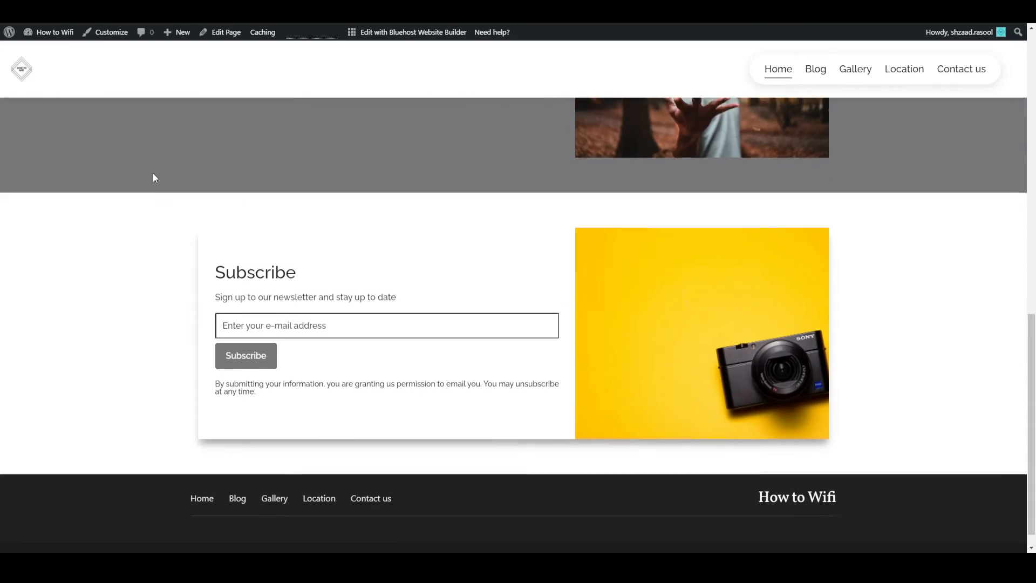
scroll(178, 184, up, 4)
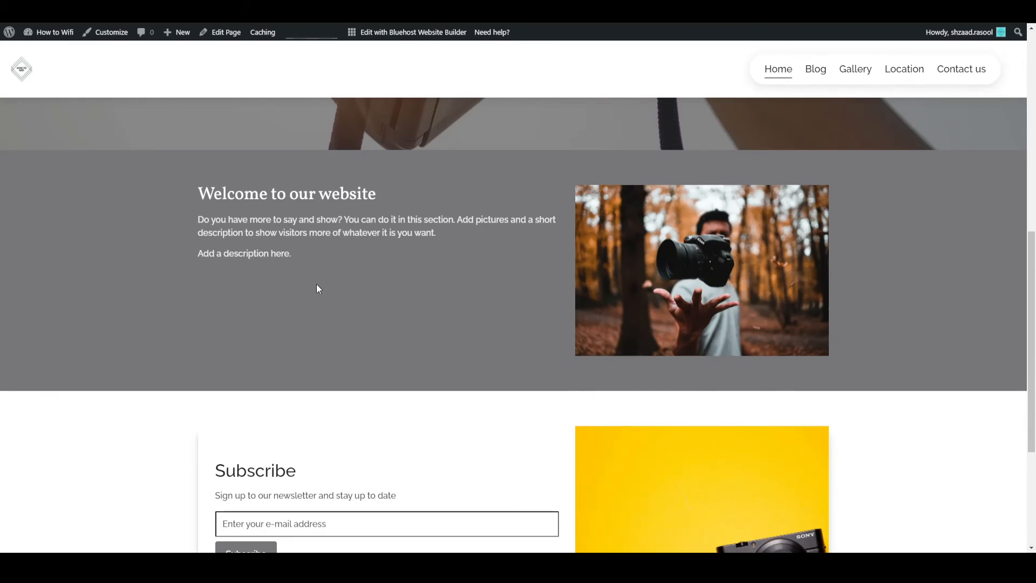
scroll(322, 291, up, 4)
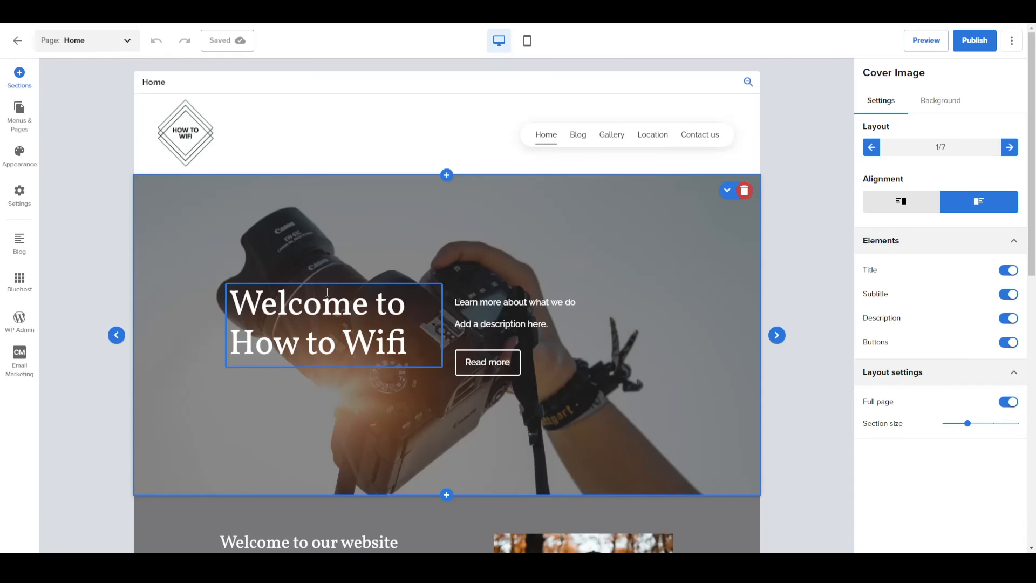
Insert the second Featured blog post layout from WordPress Blog below the "Welcome to our website" section on Home and publish the site.
scroll(338, 295, down, 10)
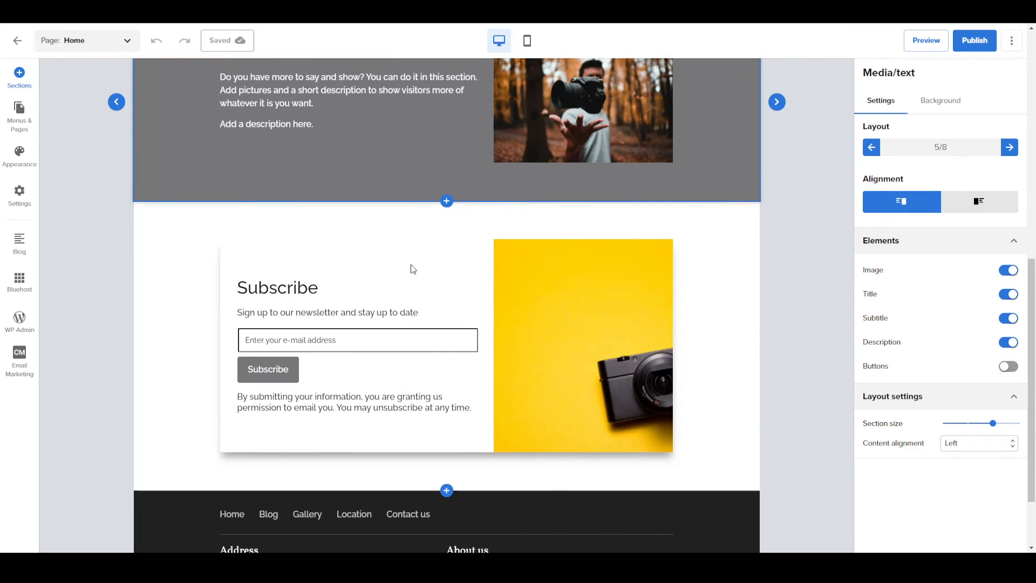
scroll(436, 224, up, 3)
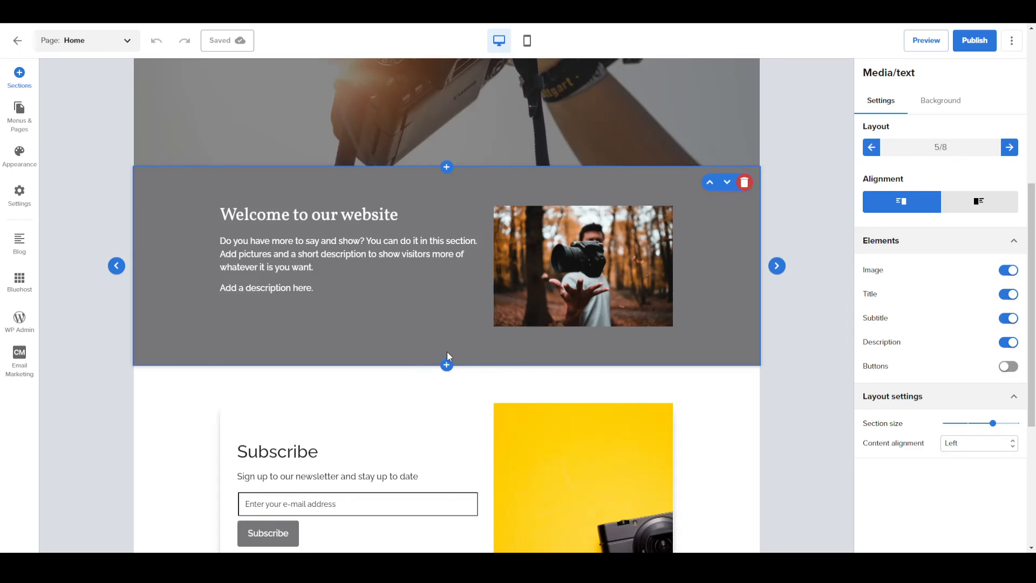
click(446, 365)
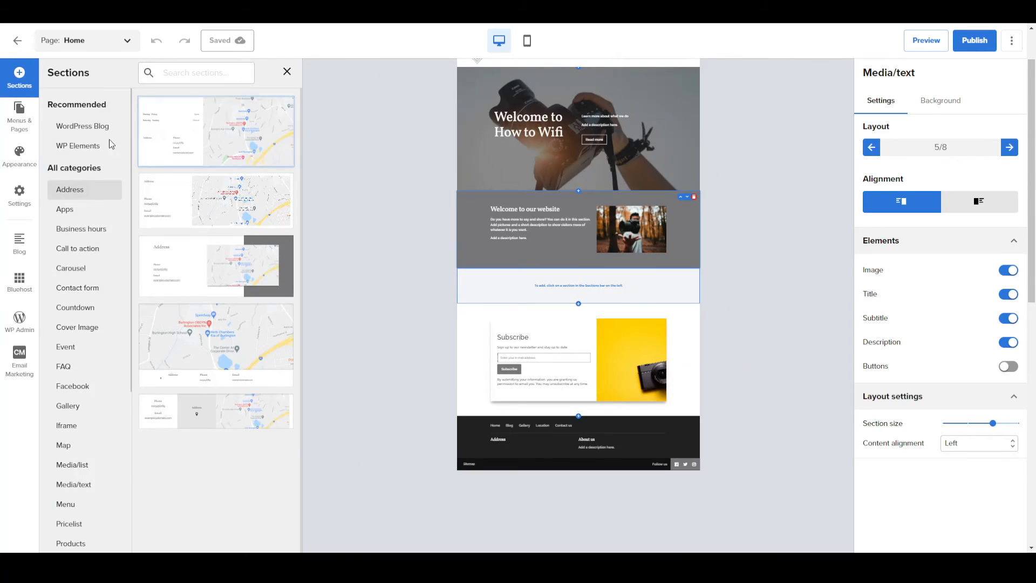
click(82, 134)
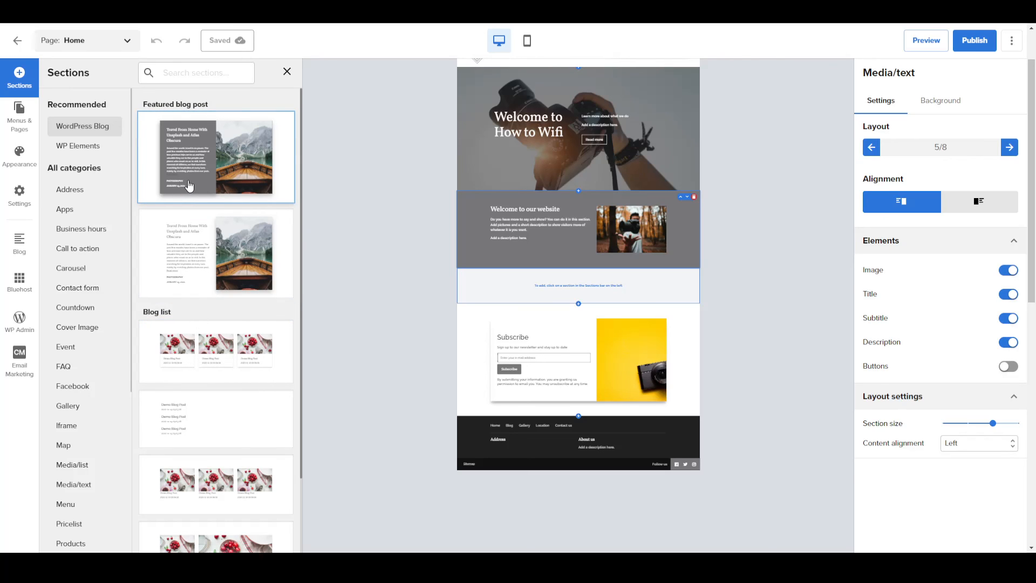
click(189, 259)
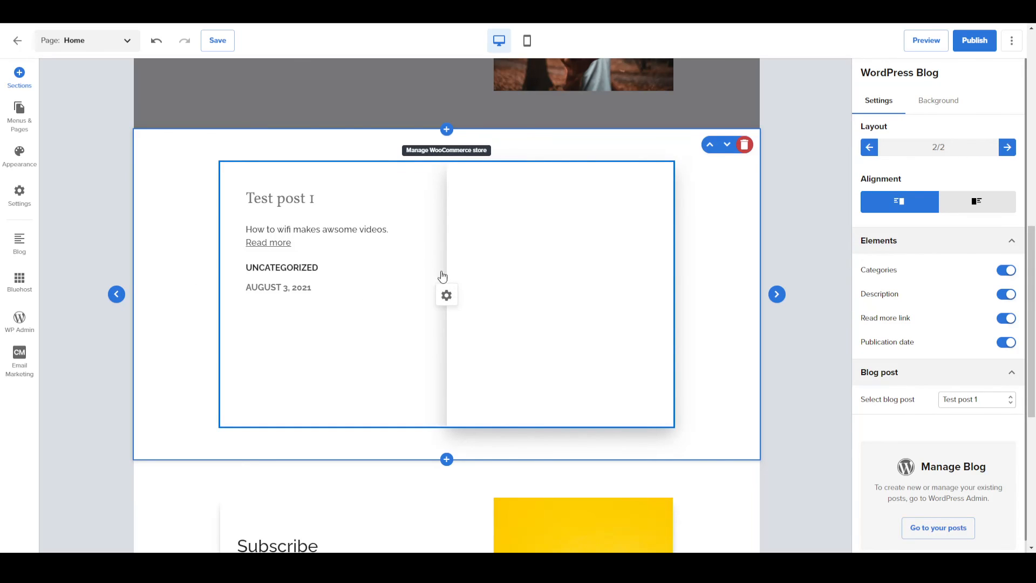
click(975, 41)
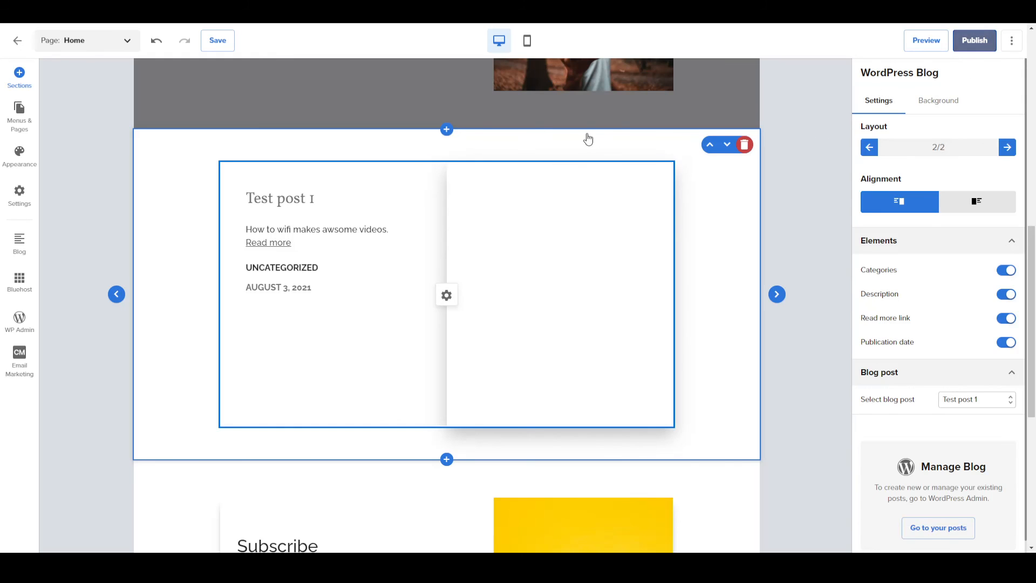